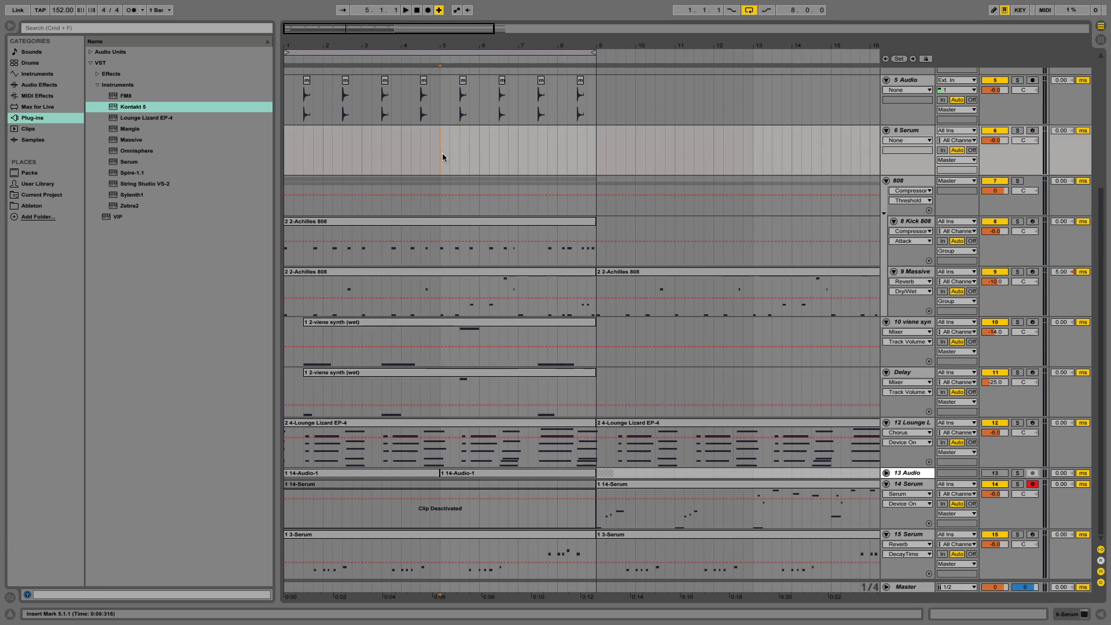
# - Drag a time selection spanning bars 5 to 9 on the 6 Serum track
pyautogui.moveTo(442, 156); pyautogui.dragTo(596, 174)
# - Play and stop the arrangement, then replay from the bar 1 insert mark using Shift+Space
pyautogui.press('space')
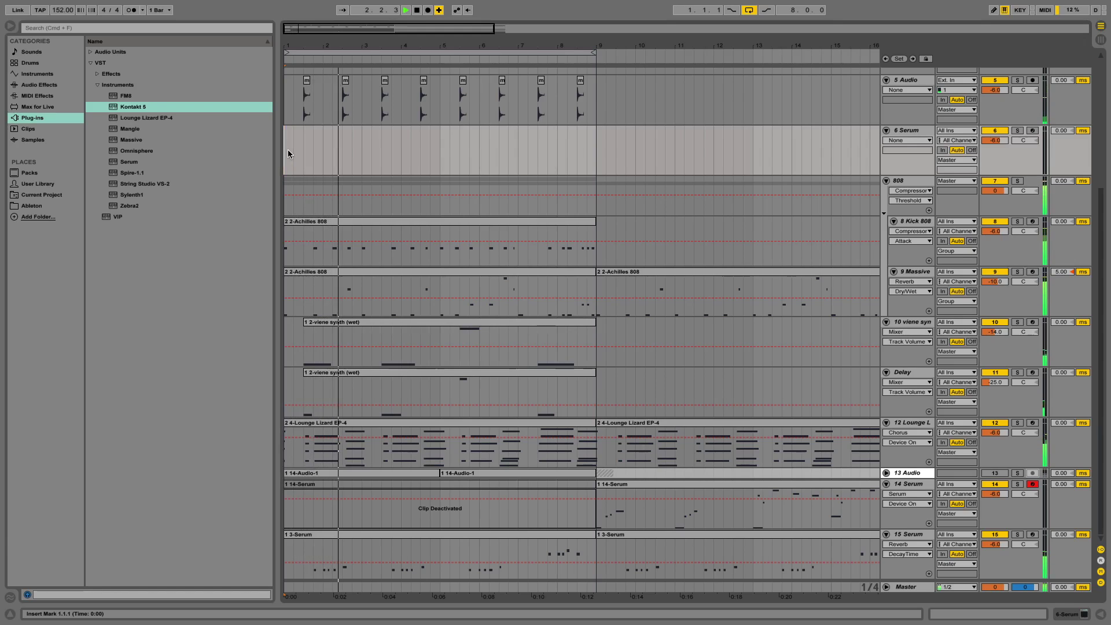
pyautogui.press('space')
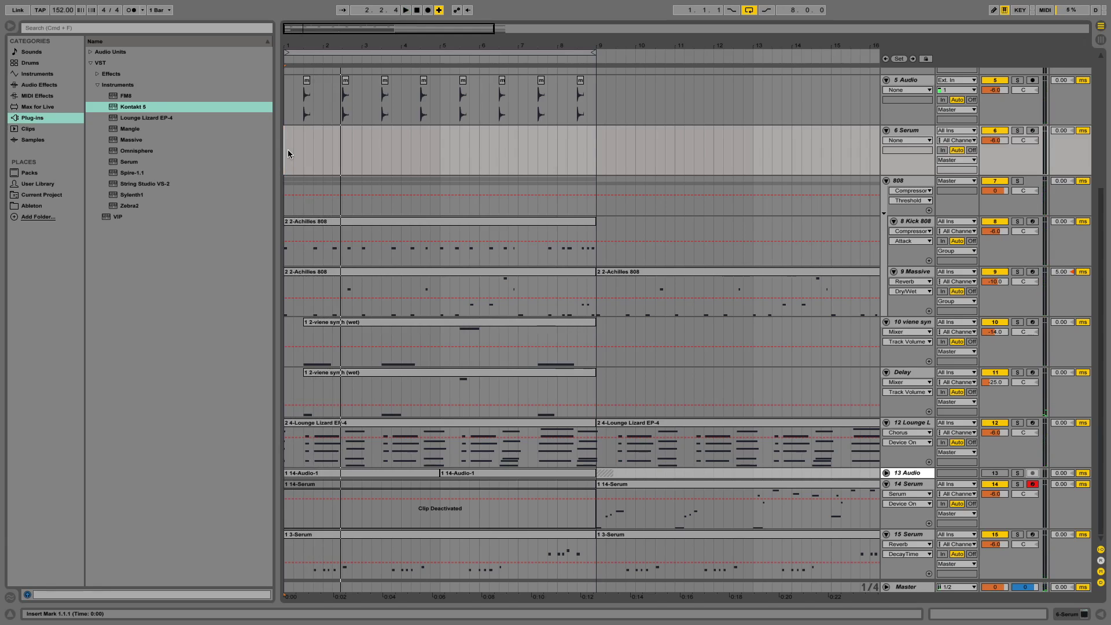
pyautogui.press('space')
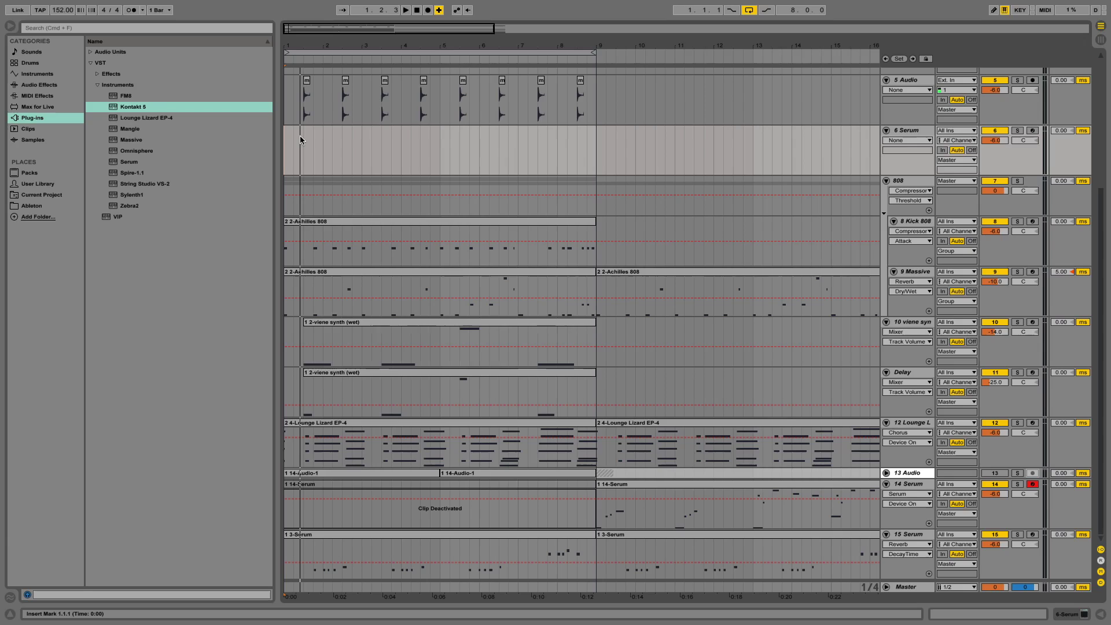
pyautogui.hotkey('shift', 'space')
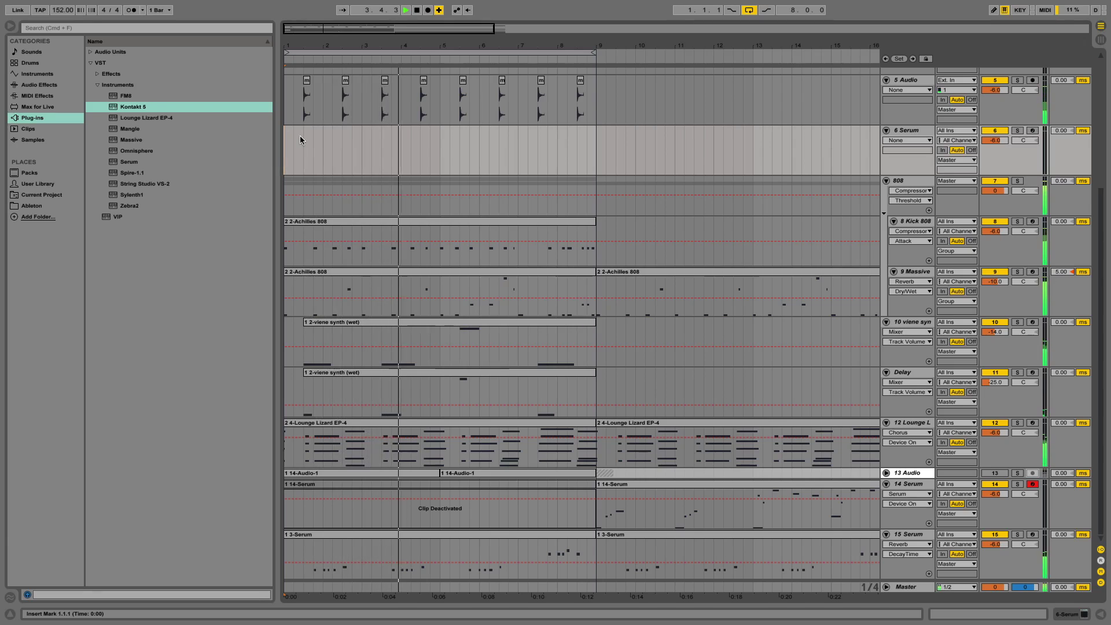
# - Stop playback and map the letter s to track 12 Lounge Lizard's Solo in Key Map mode
pyautogui.press('space')
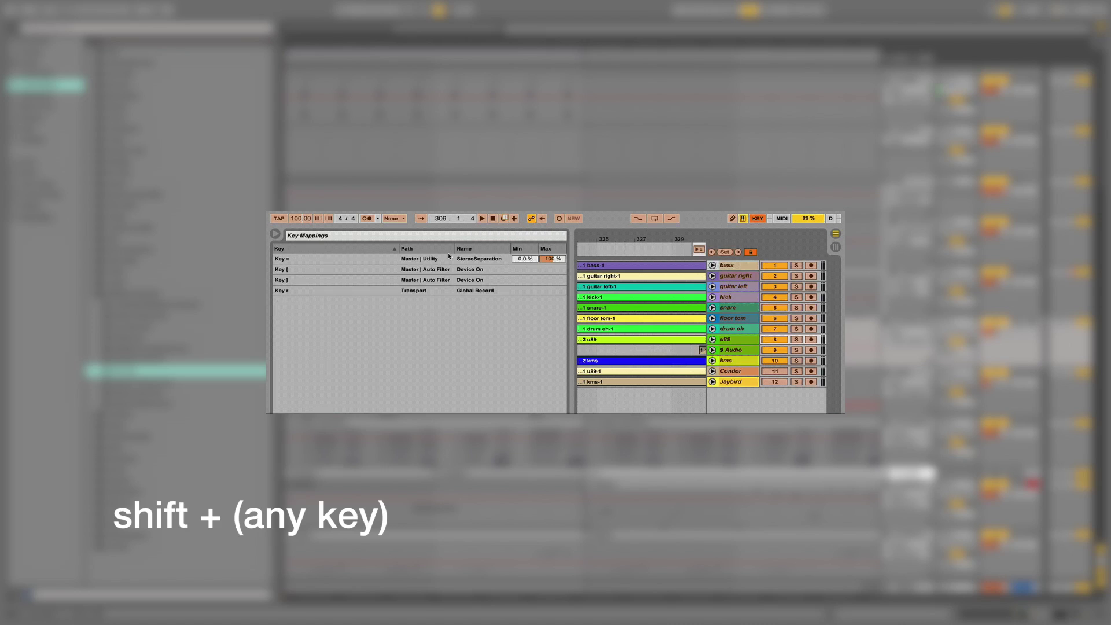
pyautogui.hotkey('shift', 'b')
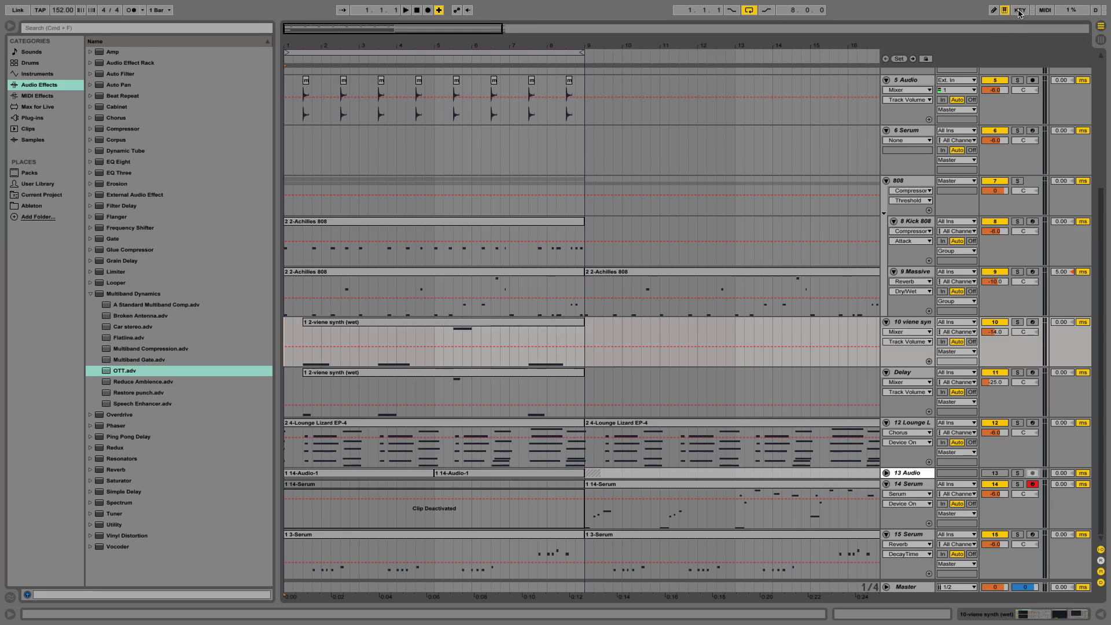
pyautogui.click(1019, 10)
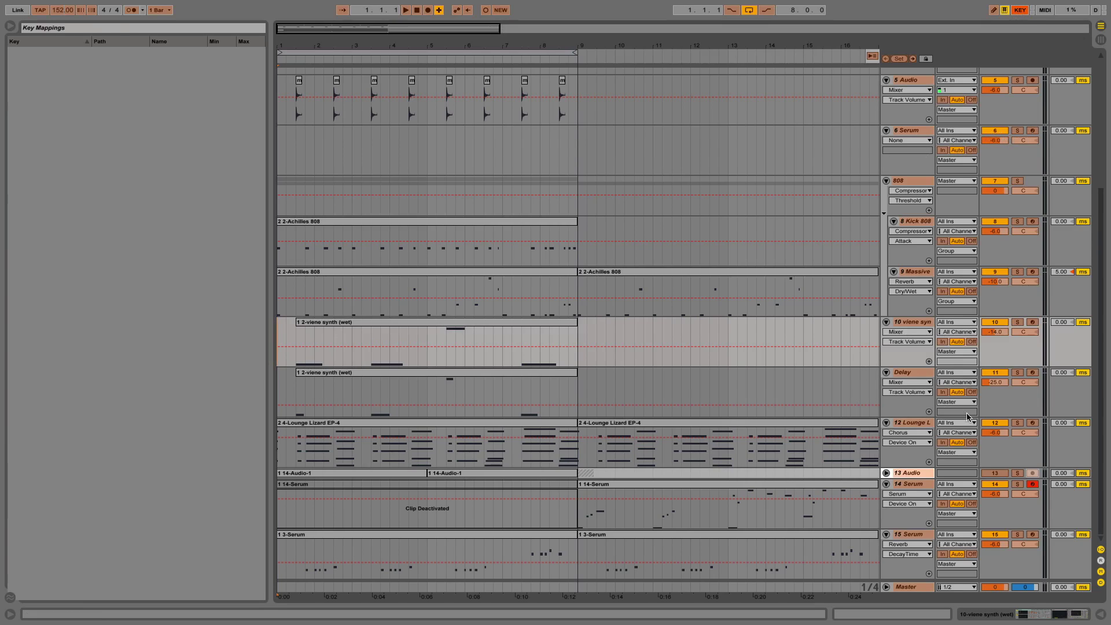
pyautogui.click(1019, 426)
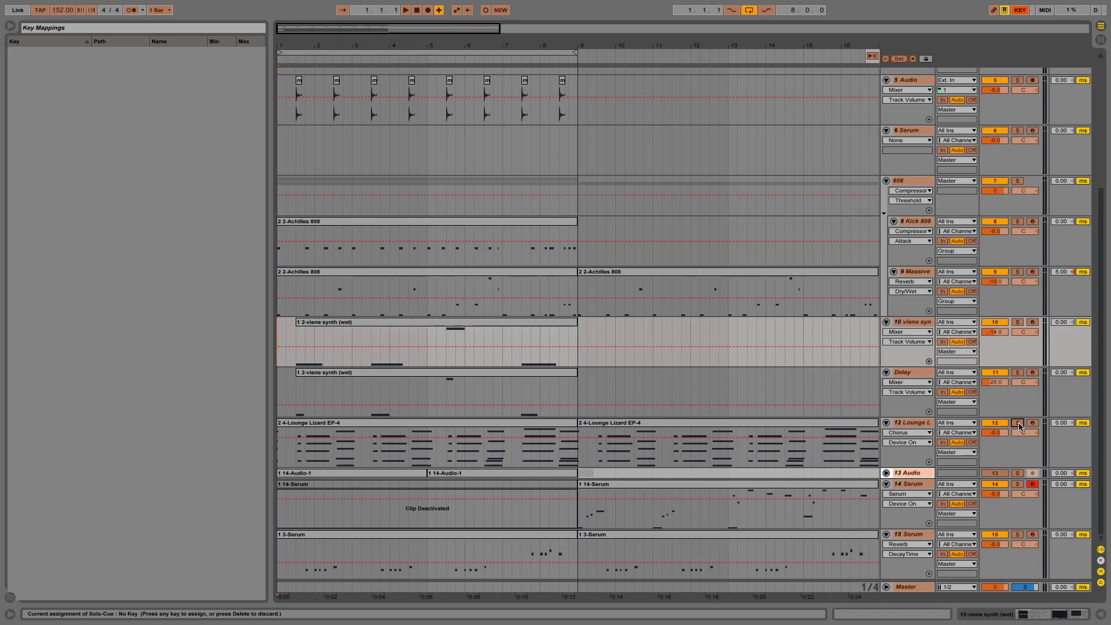
pyautogui.press('s')
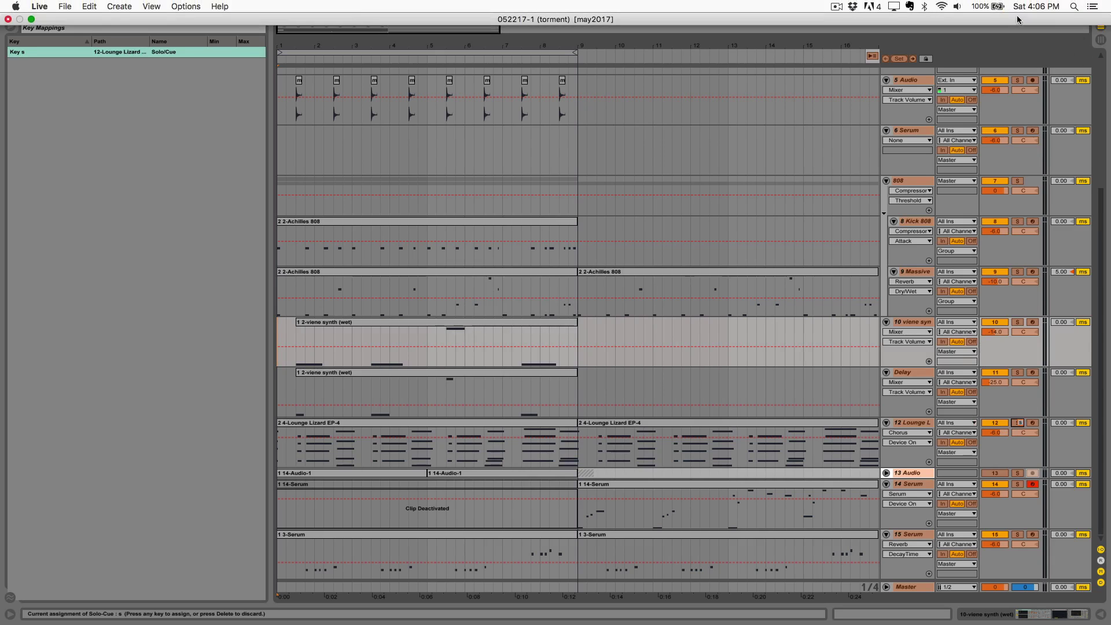
pyautogui.click(1020, 11)
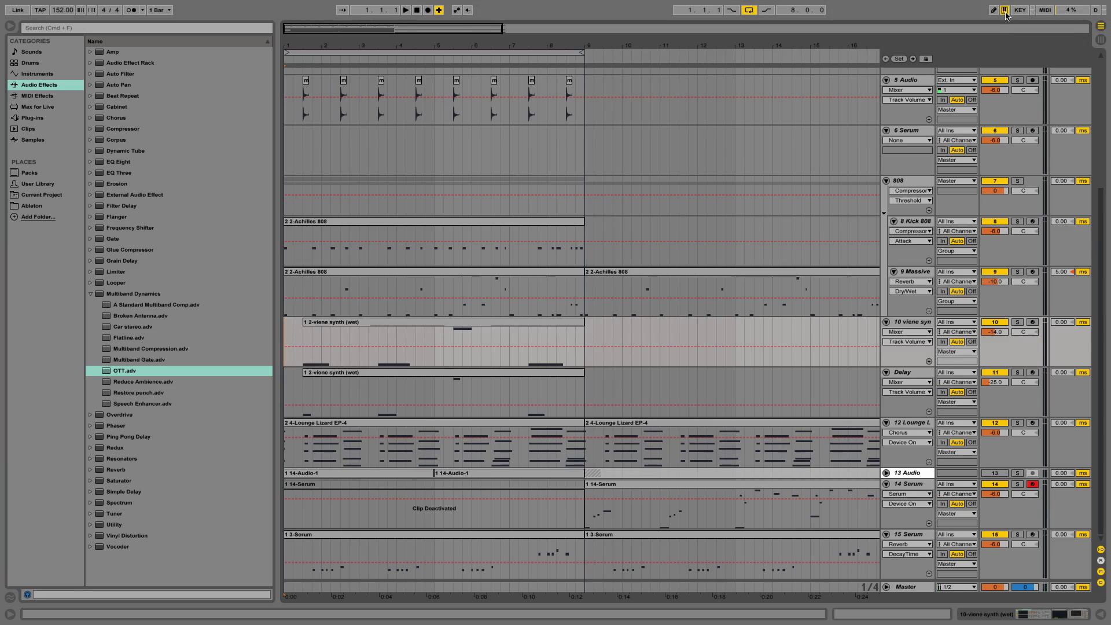
# - Disable the computer MIDI keyboard and unsolo track 12 after testing the s shortcut
pyautogui.click(1005, 12)
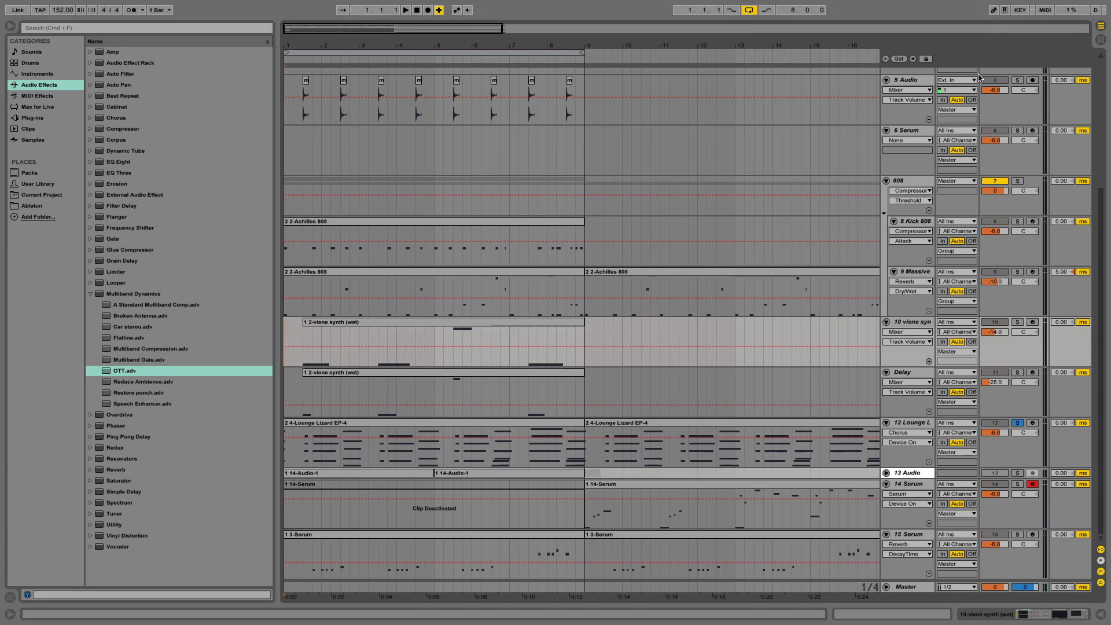
pyautogui.click(978, 76)
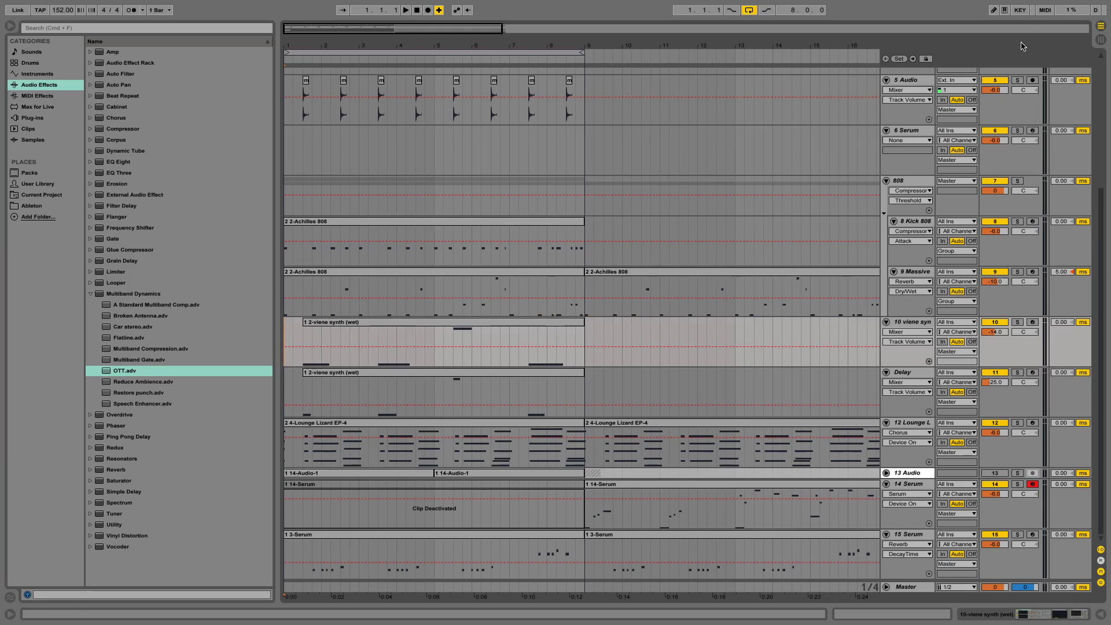
# - Map Shift+S to both the Master OTT and Limiter activators and review both shortcut entries
pyautogui.click(1019, 11)
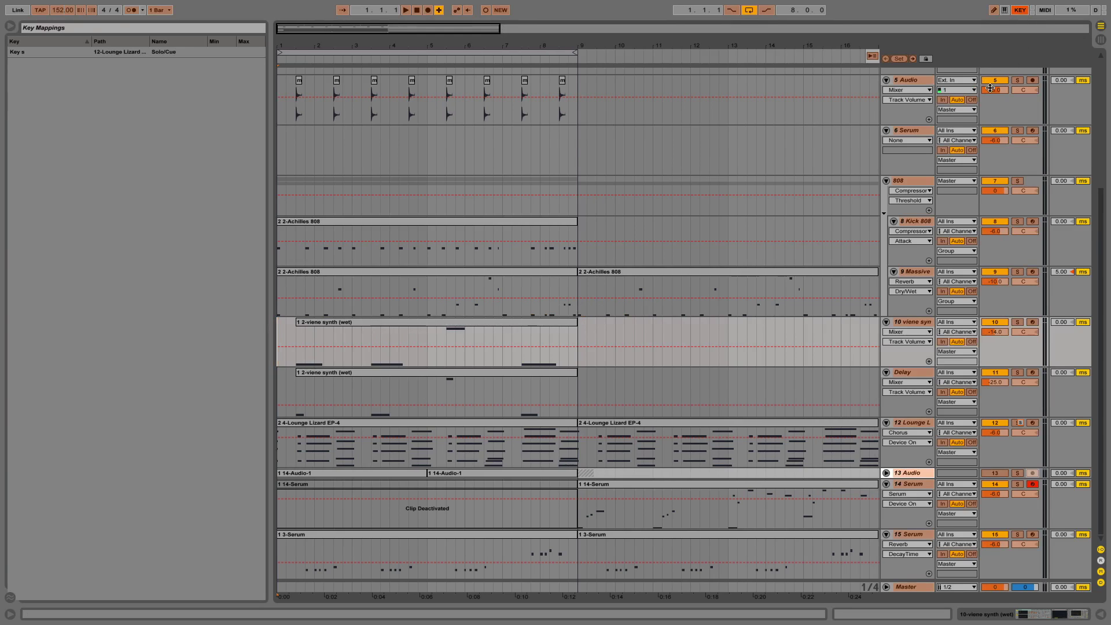
pyautogui.doubleClick(897, 588)
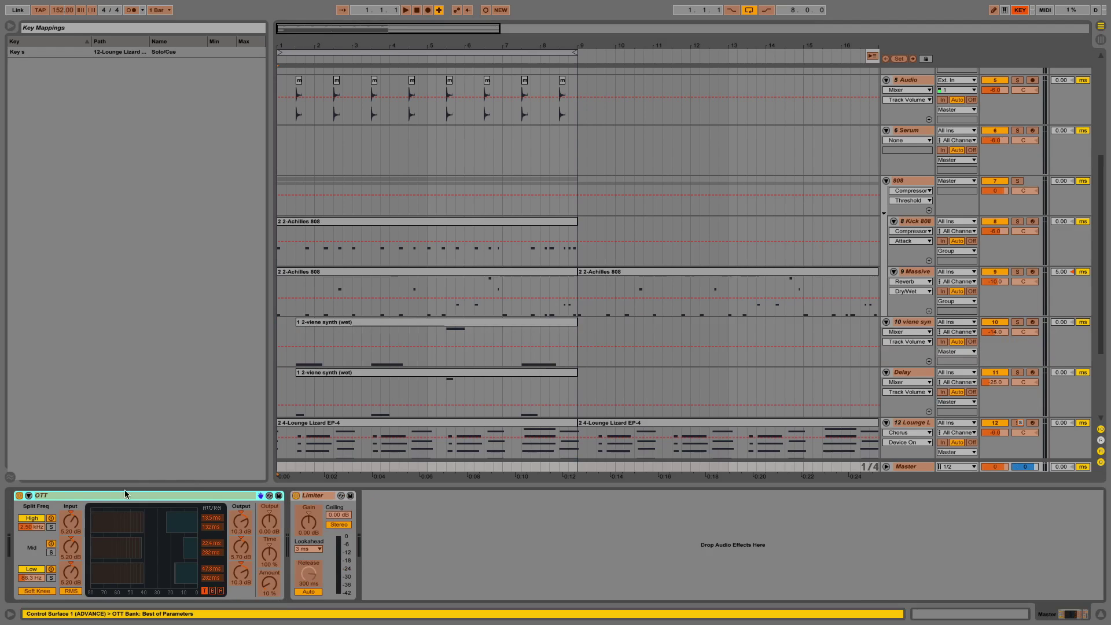
pyautogui.click(20, 495)
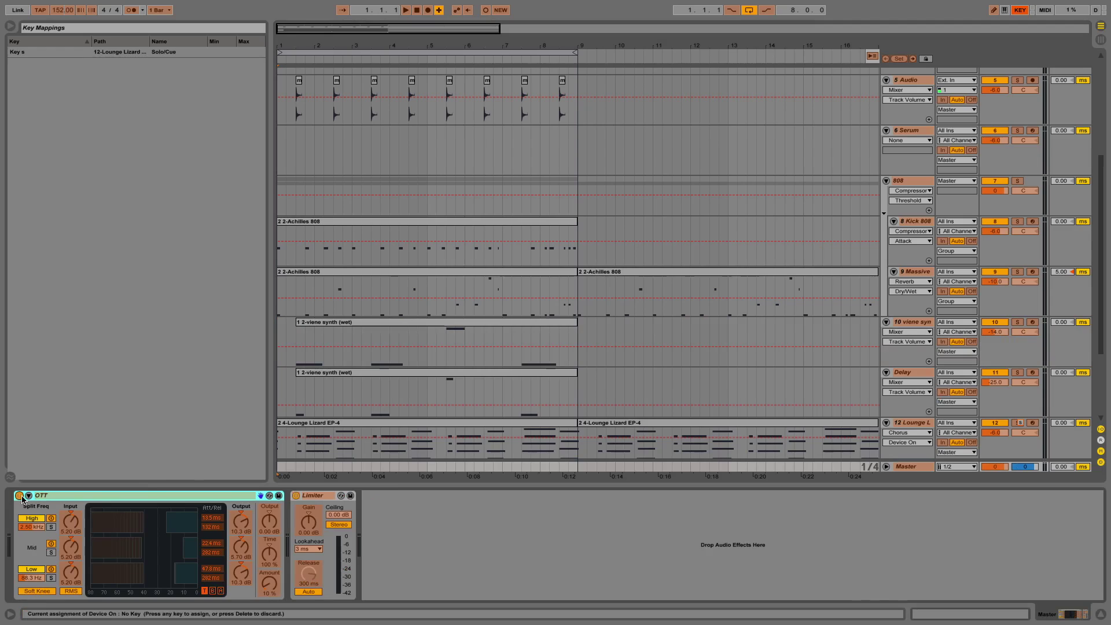
pyautogui.hotkey('shift', 's')
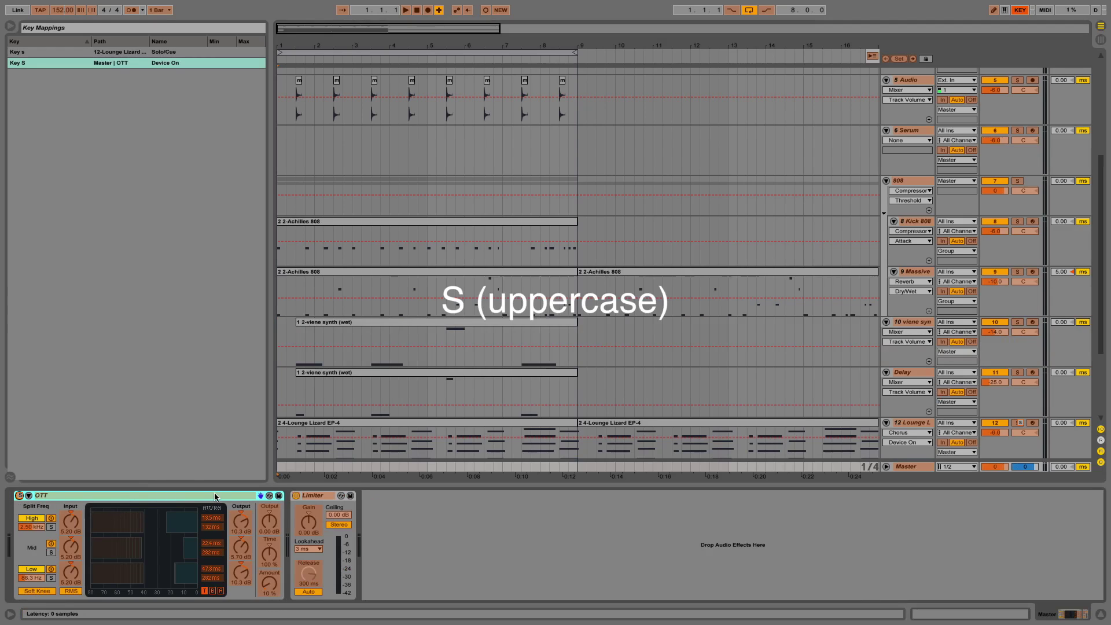
pyautogui.click(295, 496)
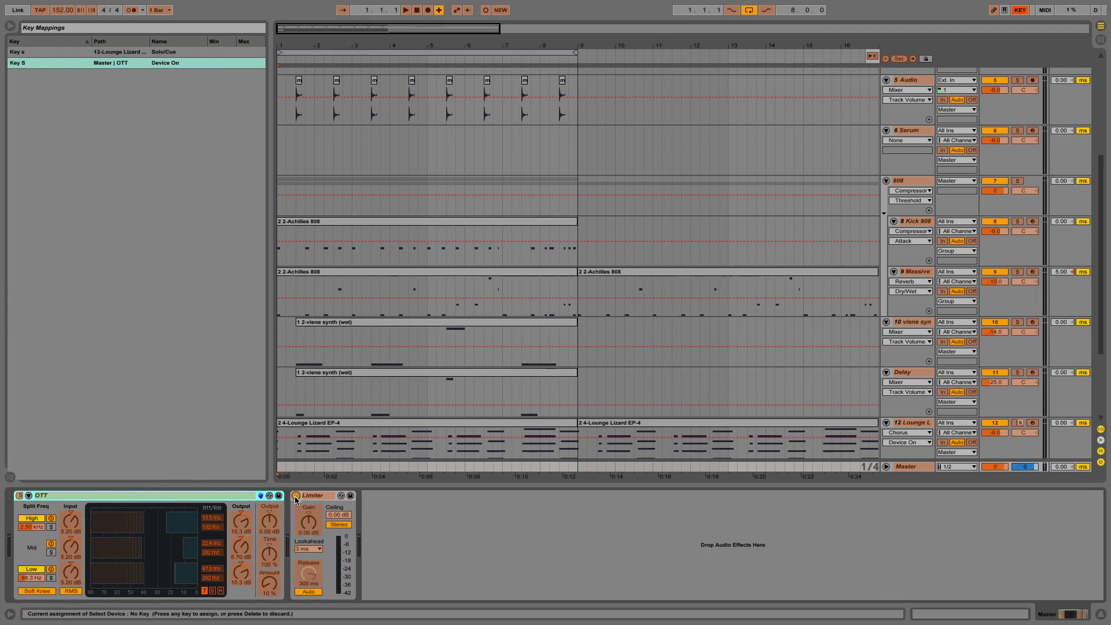
pyautogui.hotkey('shift', 's')
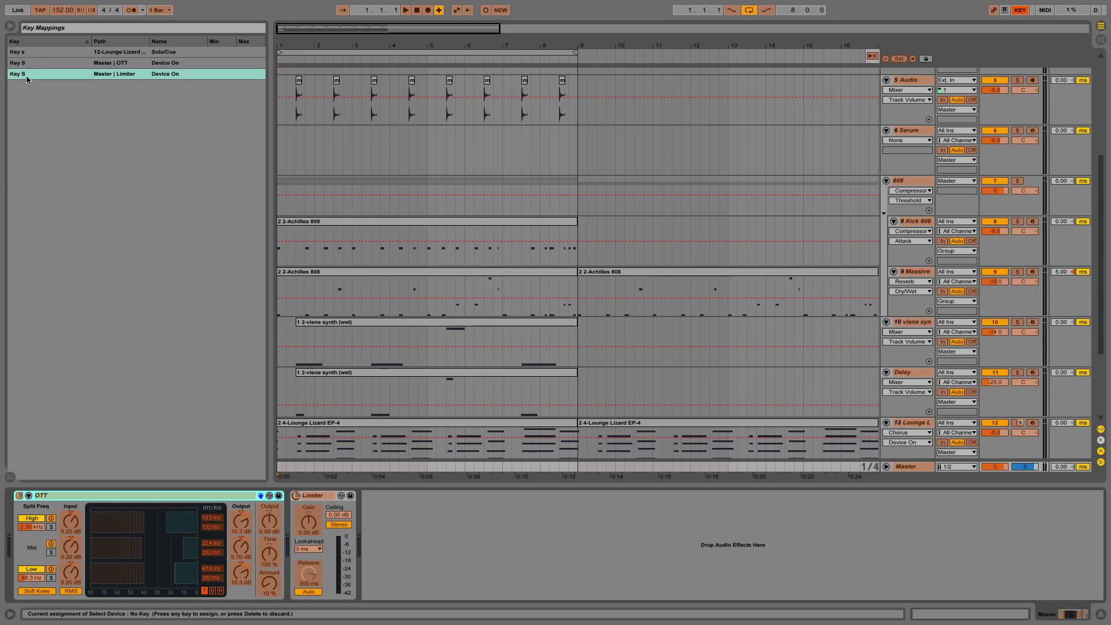
pyautogui.click(27, 63)
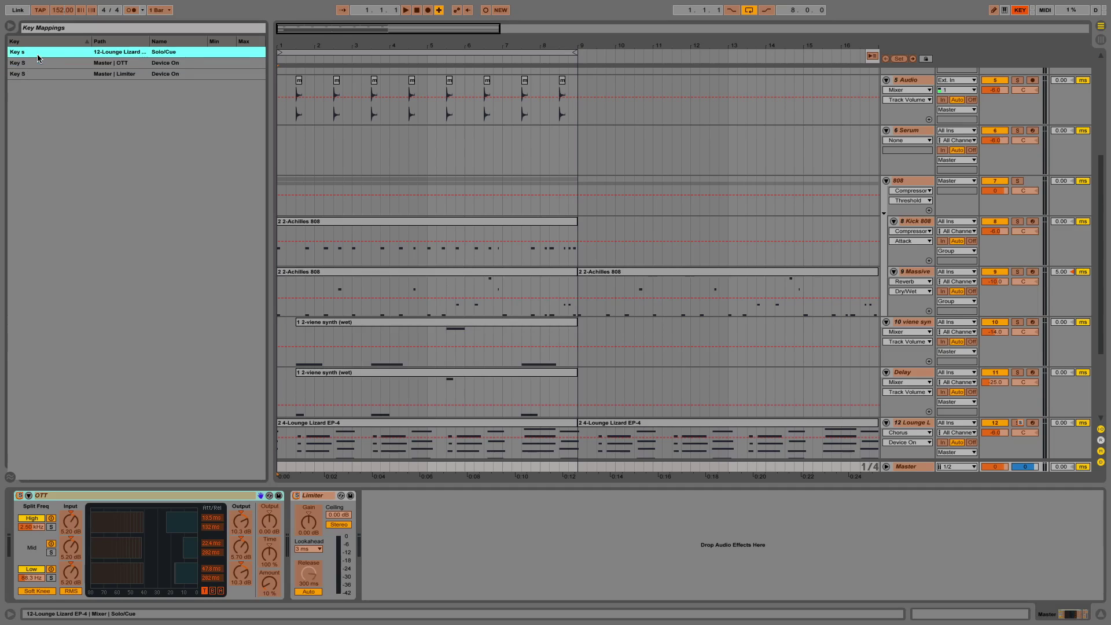
pyautogui.click(44, 73)
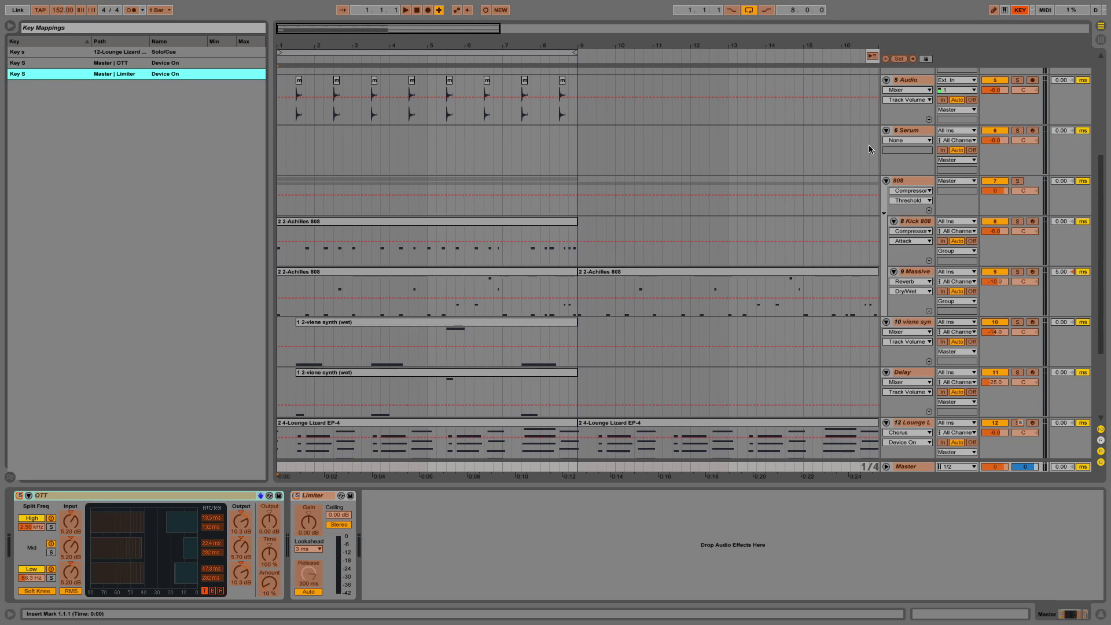
# - During playback, toggle track 12's solo with s and the Master OTT/Limiter with Shift+S
pyautogui.click(1023, 10)
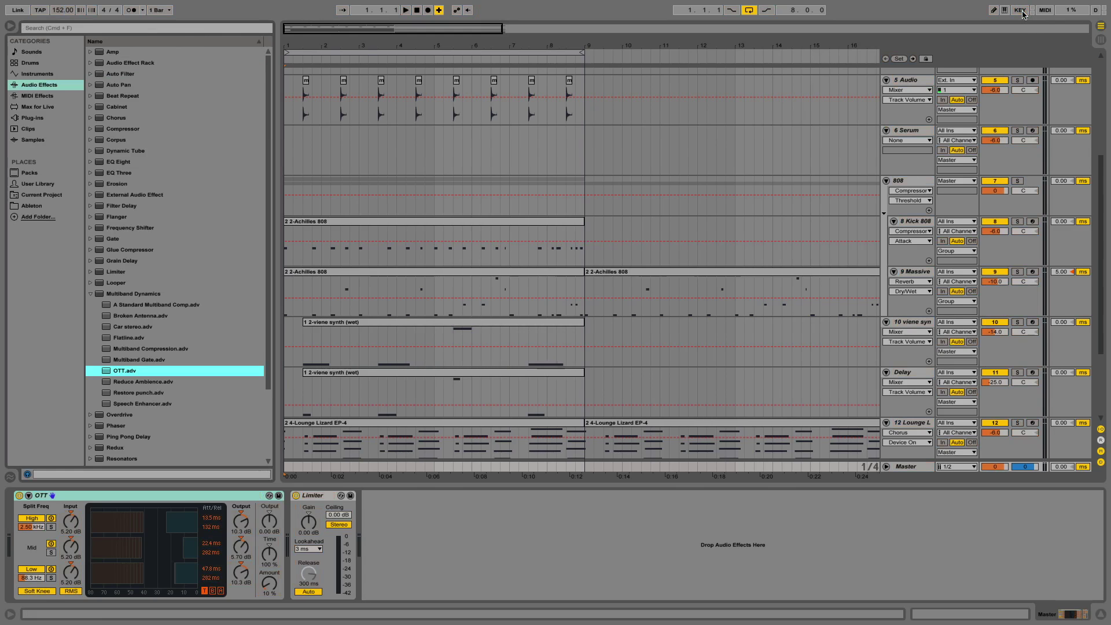
pyautogui.press('space')
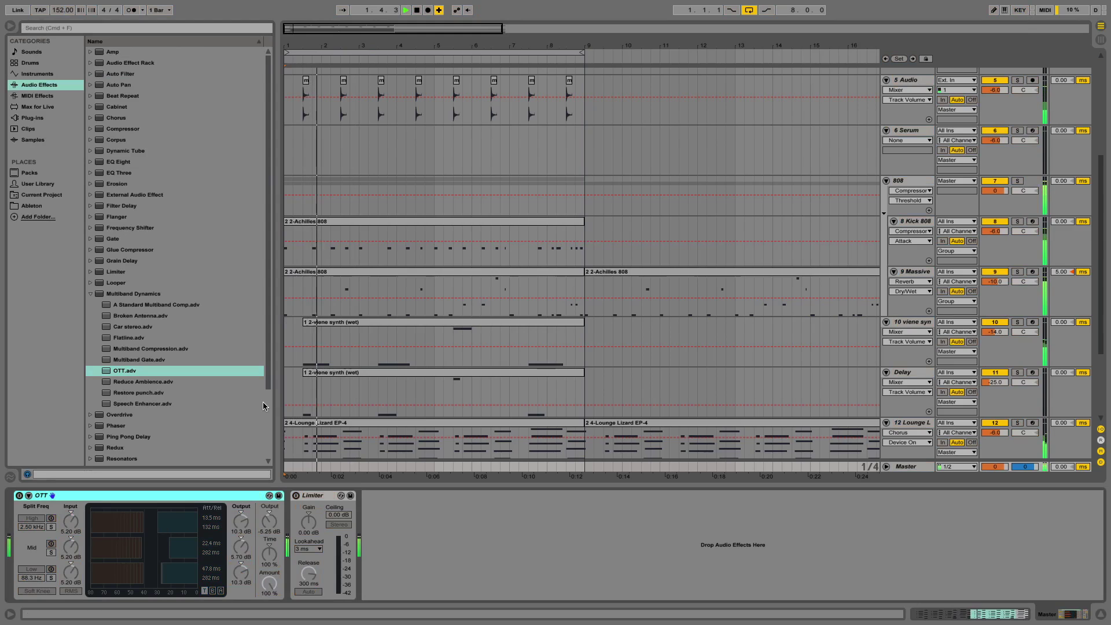
pyautogui.press('s')
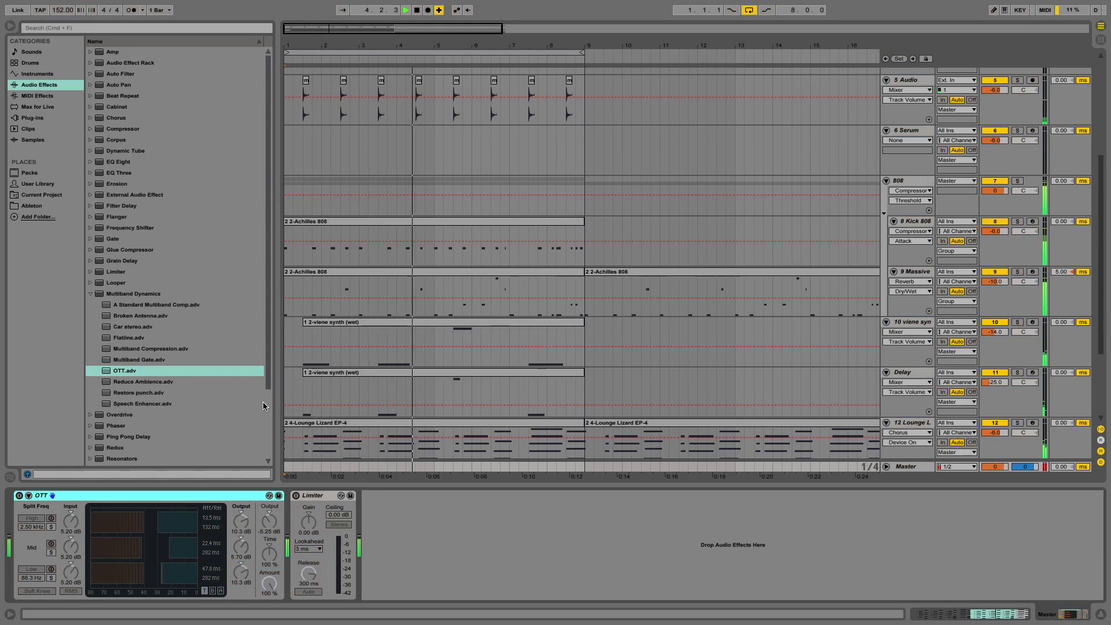
pyautogui.hotkey('shift', 's')
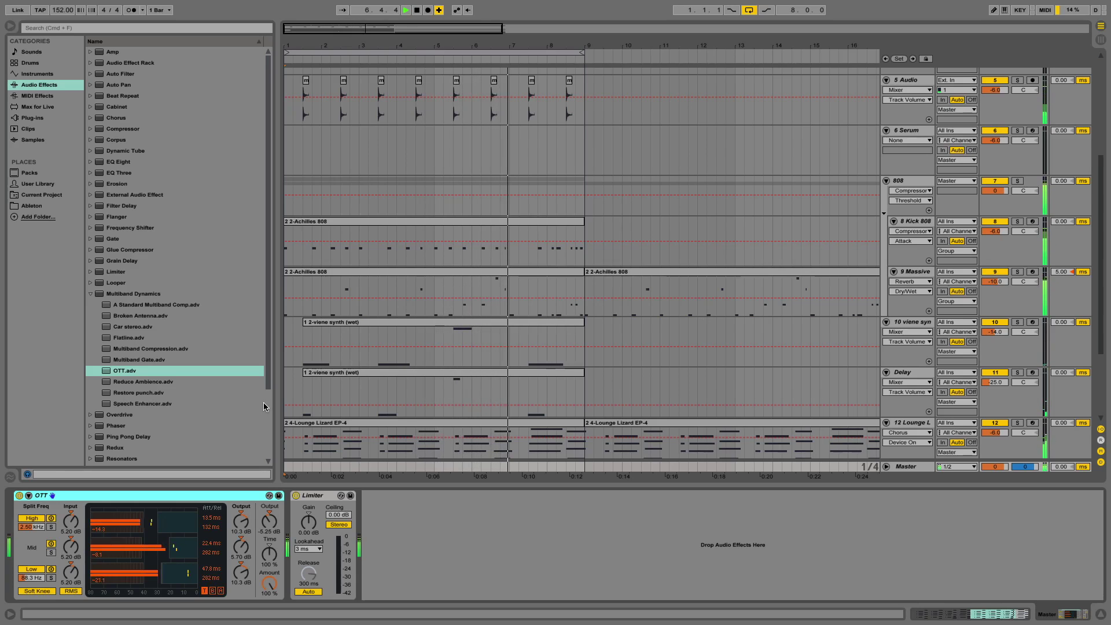
pyautogui.hotkey('shift', 's')
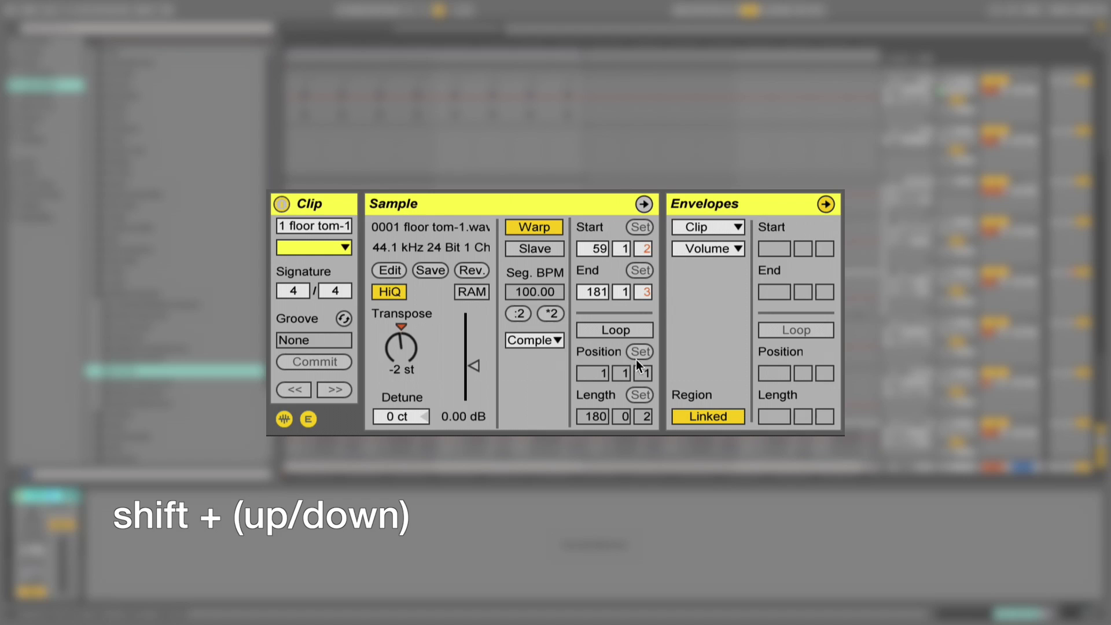
# - Raise the clip transpose an octave, then nudge all notes up and down a semitone
pyautogui.click(385, 342)
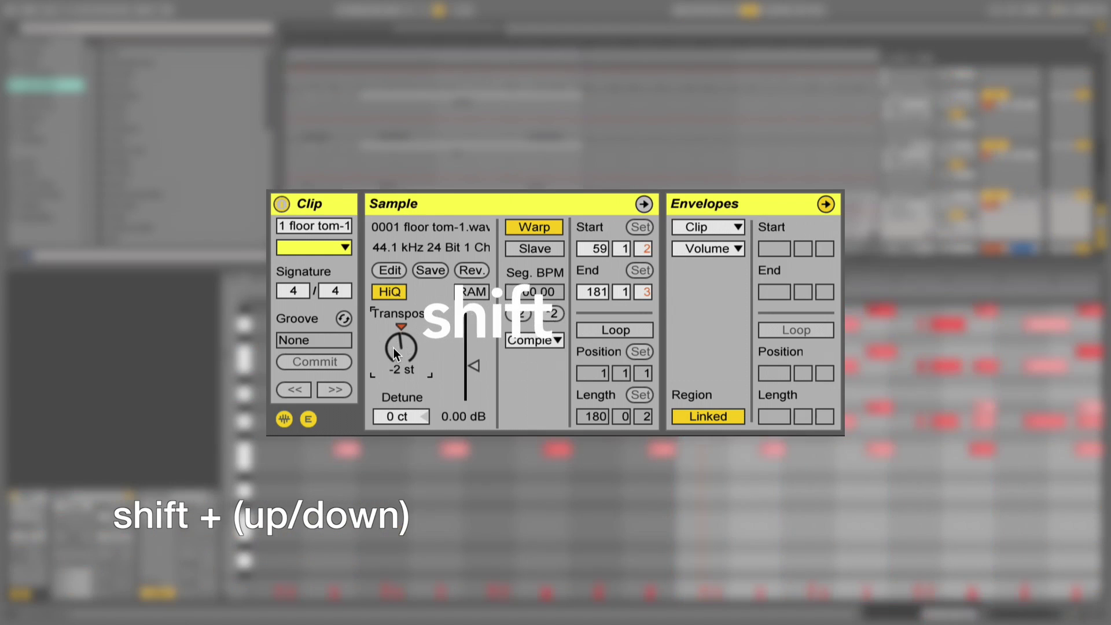
pyautogui.hotkey('shift', 'Up')
pyautogui.hotkey('shift', 'Up')
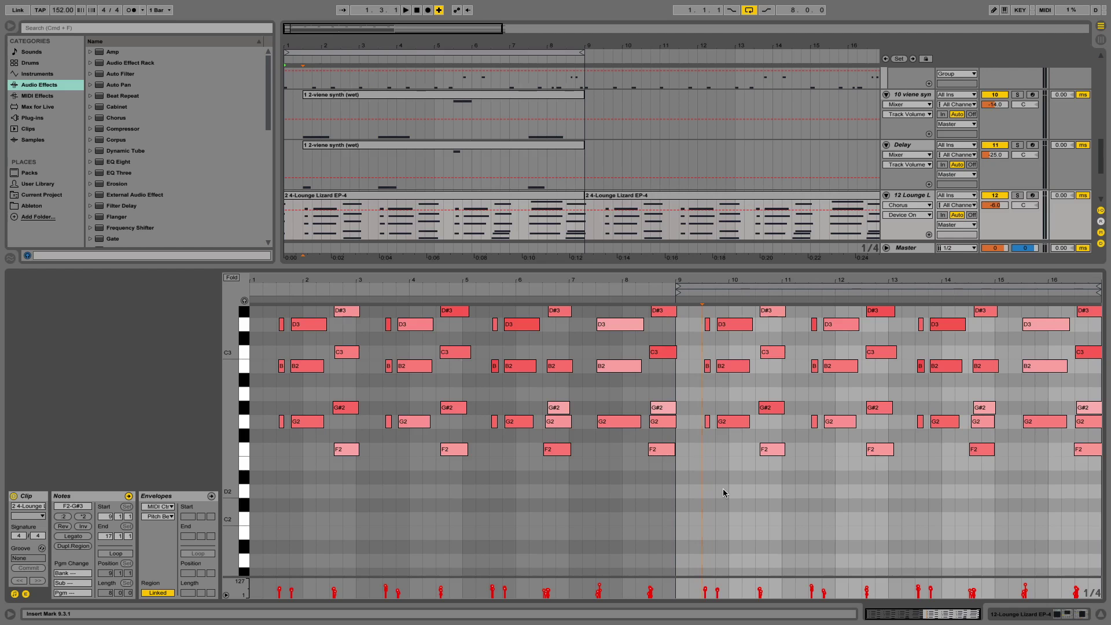
pyautogui.hotkey('ctrl', 'a')
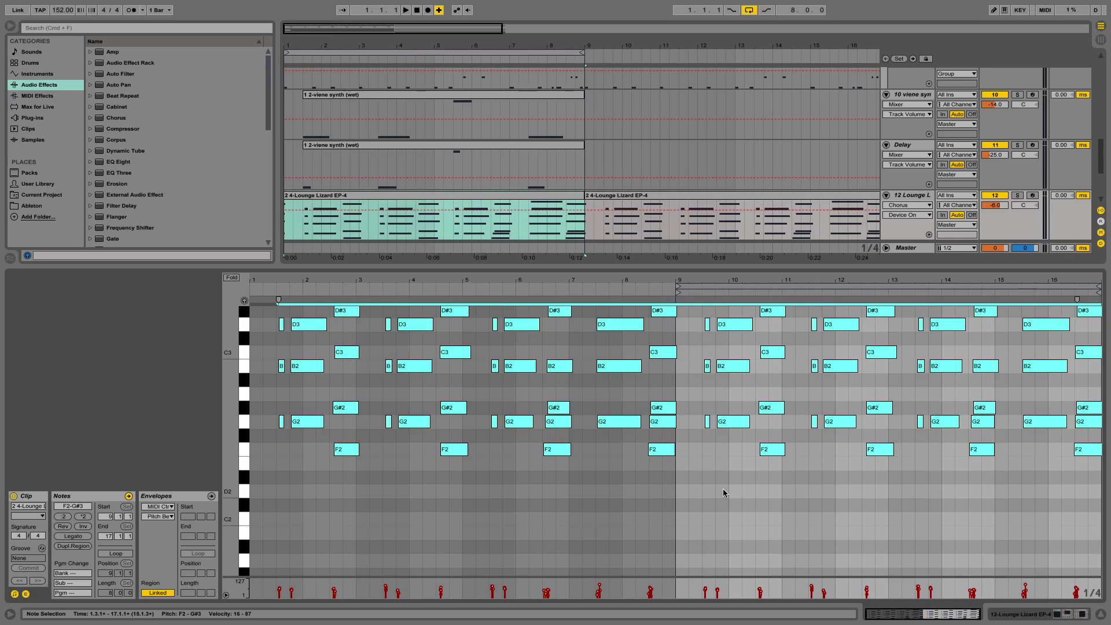
pyautogui.press('Up')
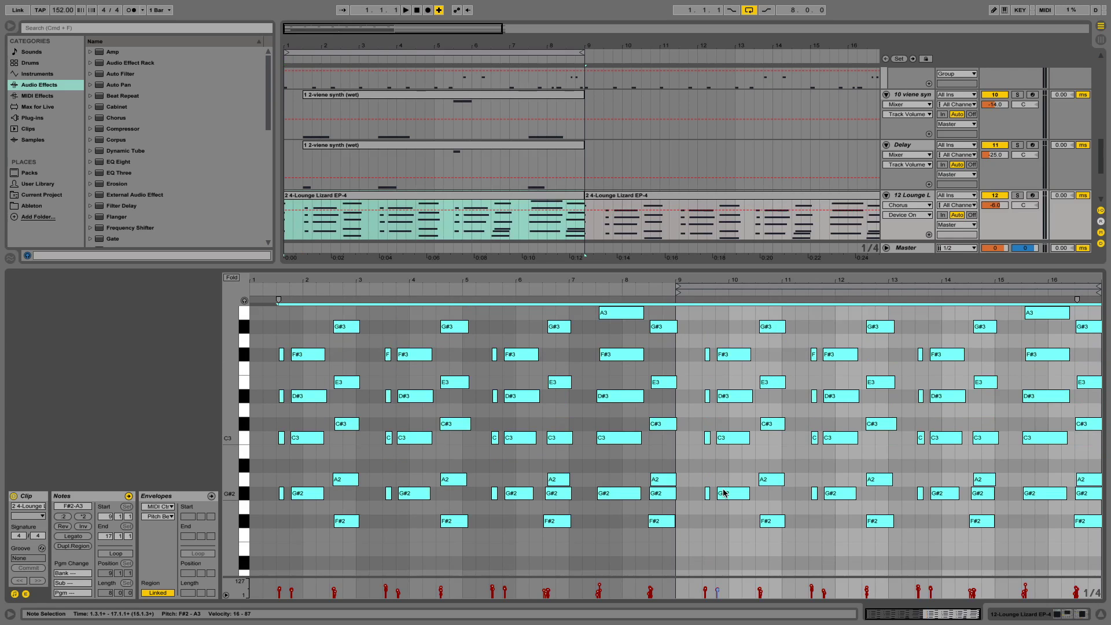
pyautogui.press('Down')
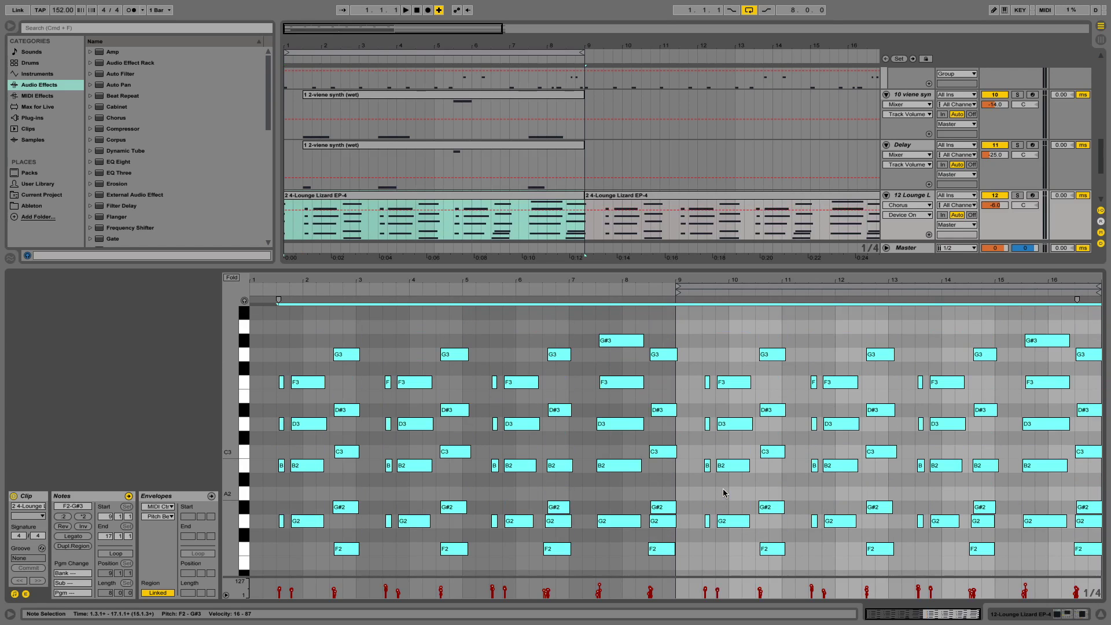
# - Shift the notes up an octave and back to F2–G#3, deselect, and hide the detail view
pyautogui.hotkey('shift', 'Up')
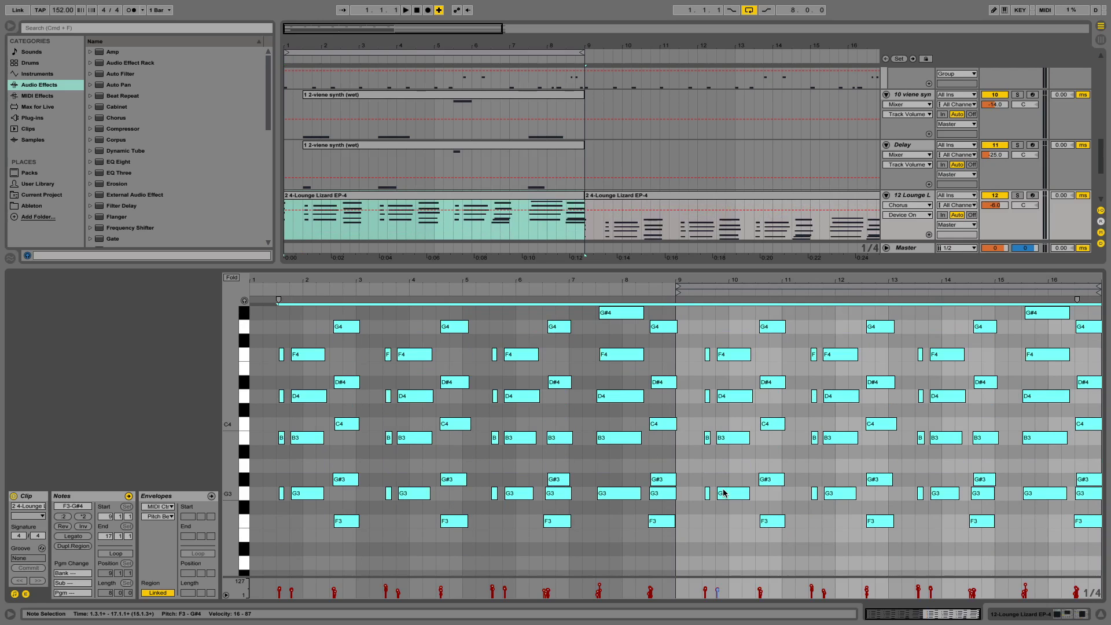
pyautogui.press('Down')
pyautogui.press('Up')
pyautogui.hotkey('shift', 'Down')
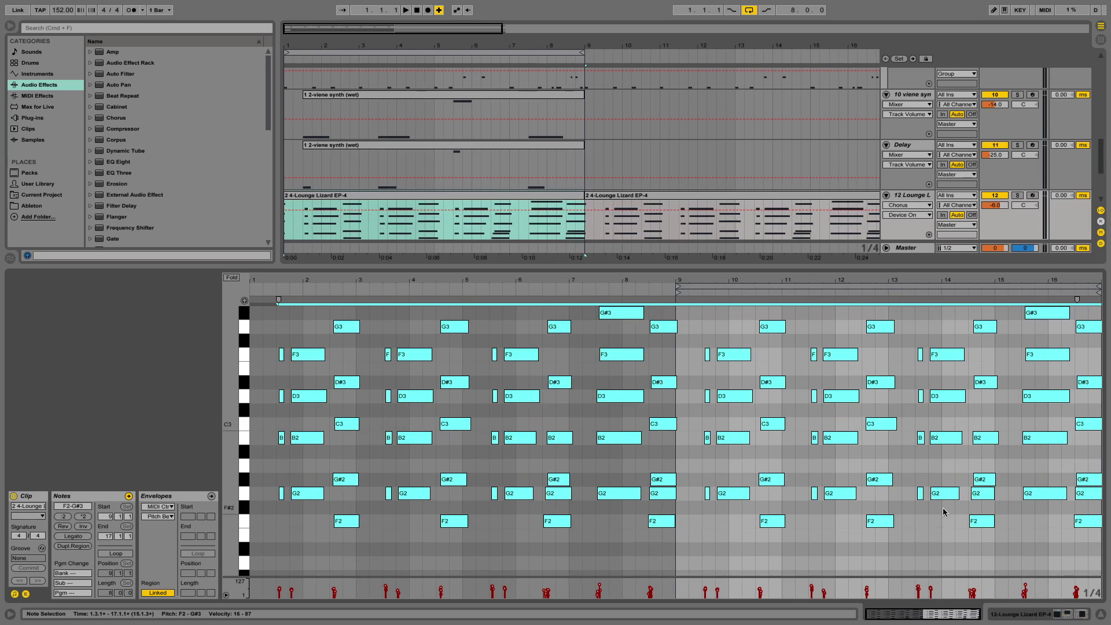
pyautogui.click(927, 520)
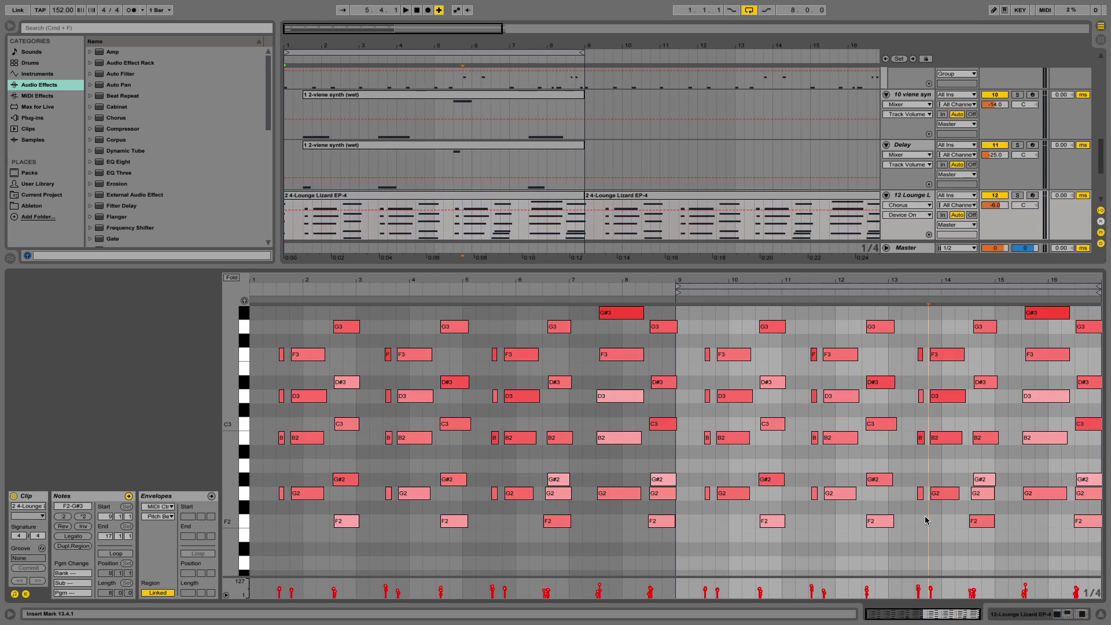
pyautogui.click(1100, 615)
# - Insert the Pitch MIDI effect ahead of Lounge Lizard in track 12's device chain
pyautogui.doubleClick(909, 427)
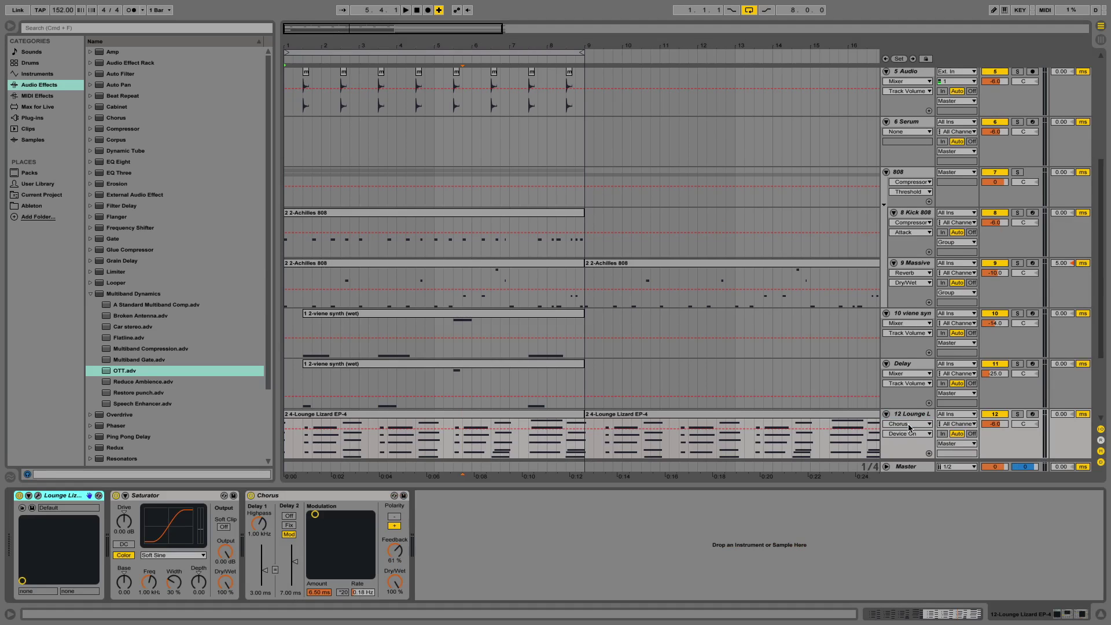
pyautogui.click(47, 98)
pyautogui.click(53, 510)
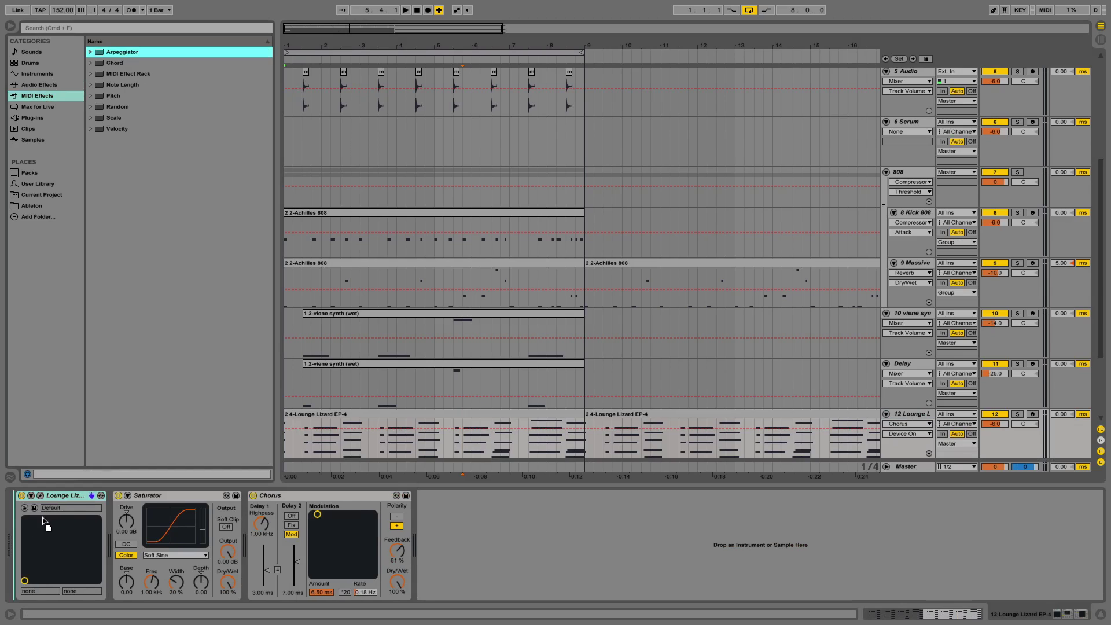
pyautogui.click(40, 96)
pyautogui.click(111, 97)
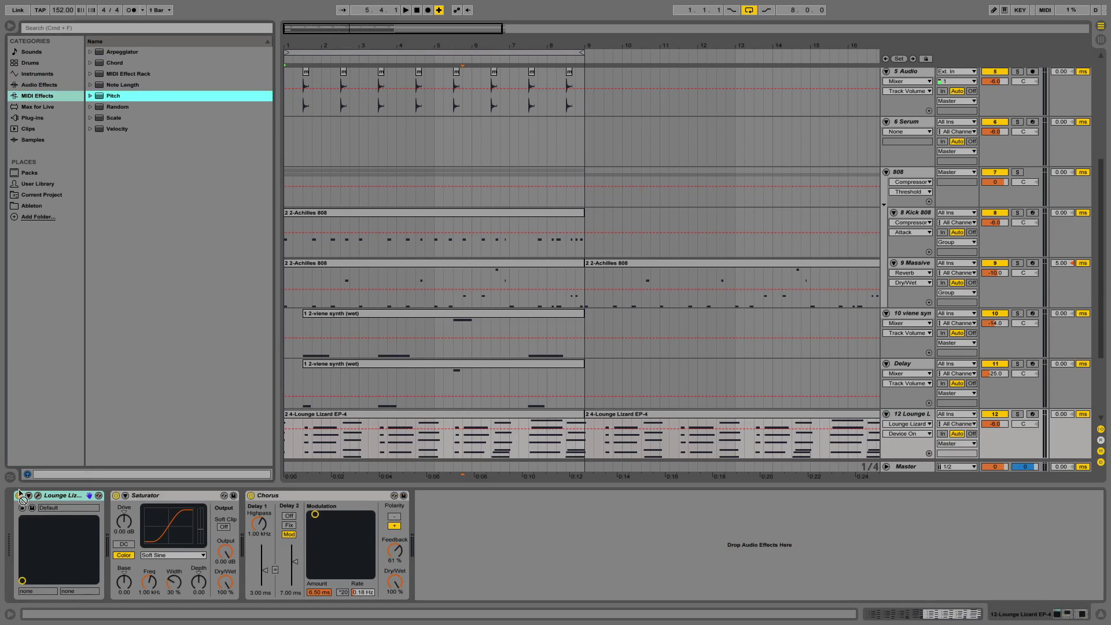
pyautogui.moveTo(19, 493); pyautogui.dragTo(23, 502)
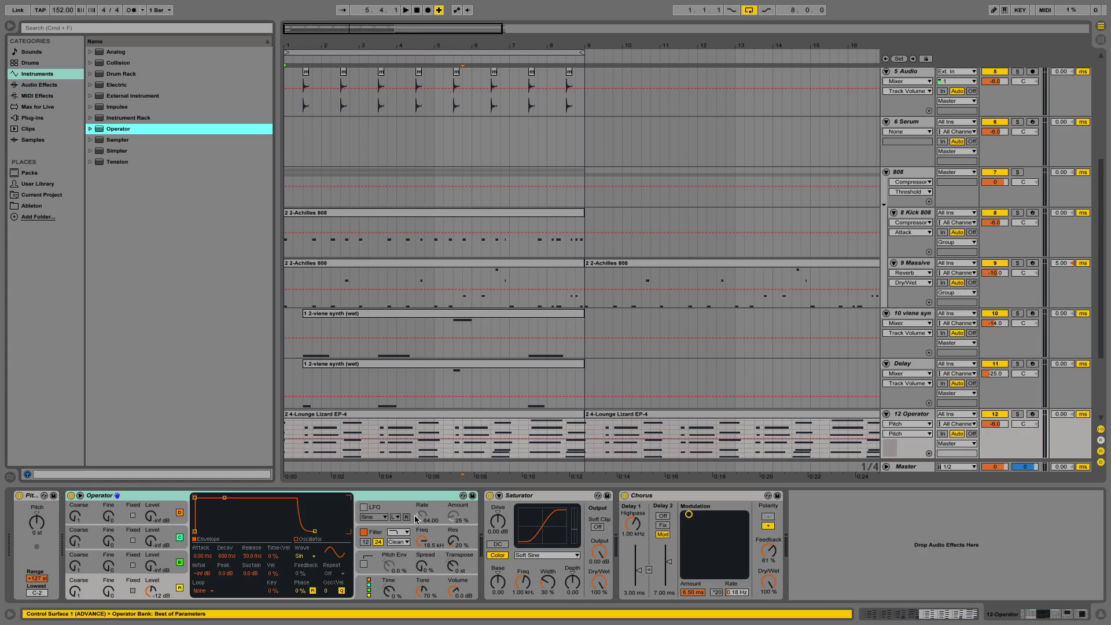
# - Replace Operator with Sampler and set Sampler's Pitch/Osc transpose to +12 st
pyautogui.click(401, 558)
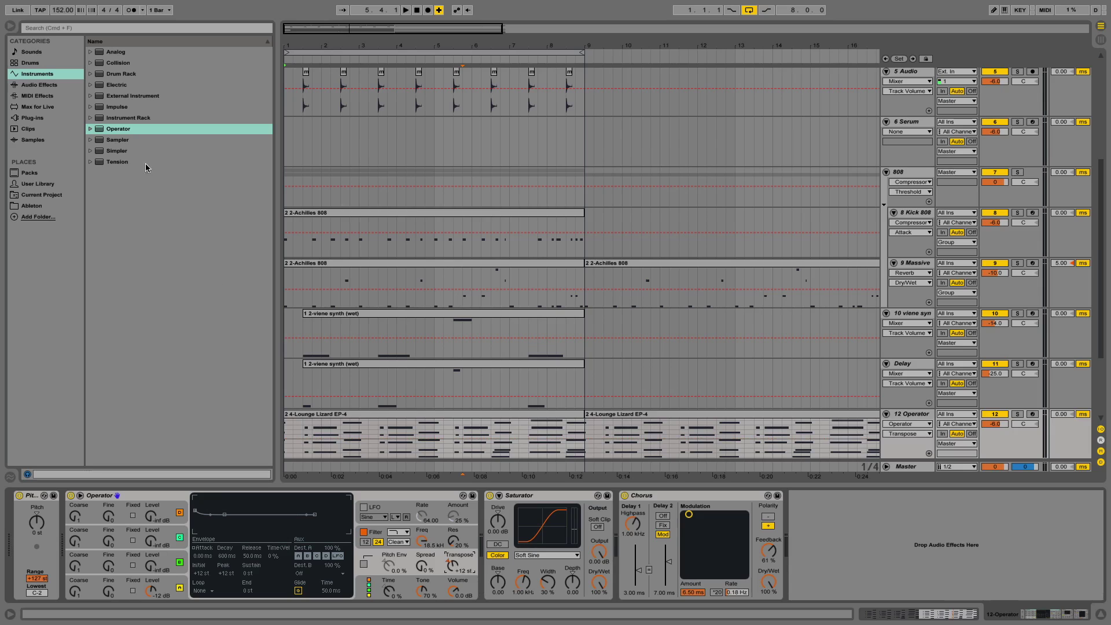
pyautogui.moveTo(132, 140); pyautogui.dragTo(330, 529)
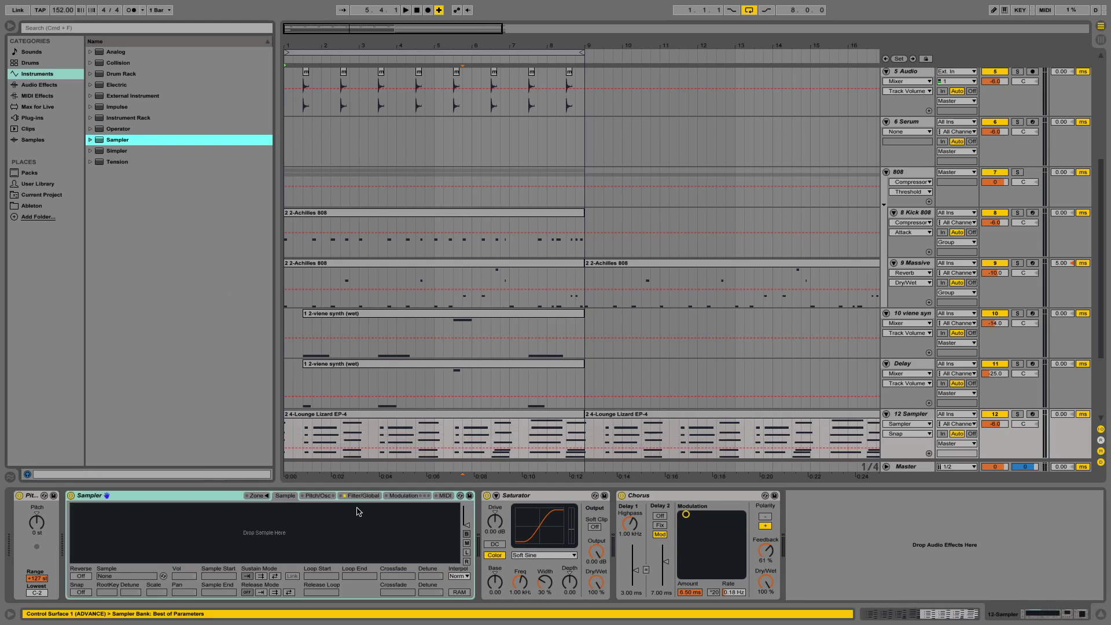
pyautogui.click(319, 496)
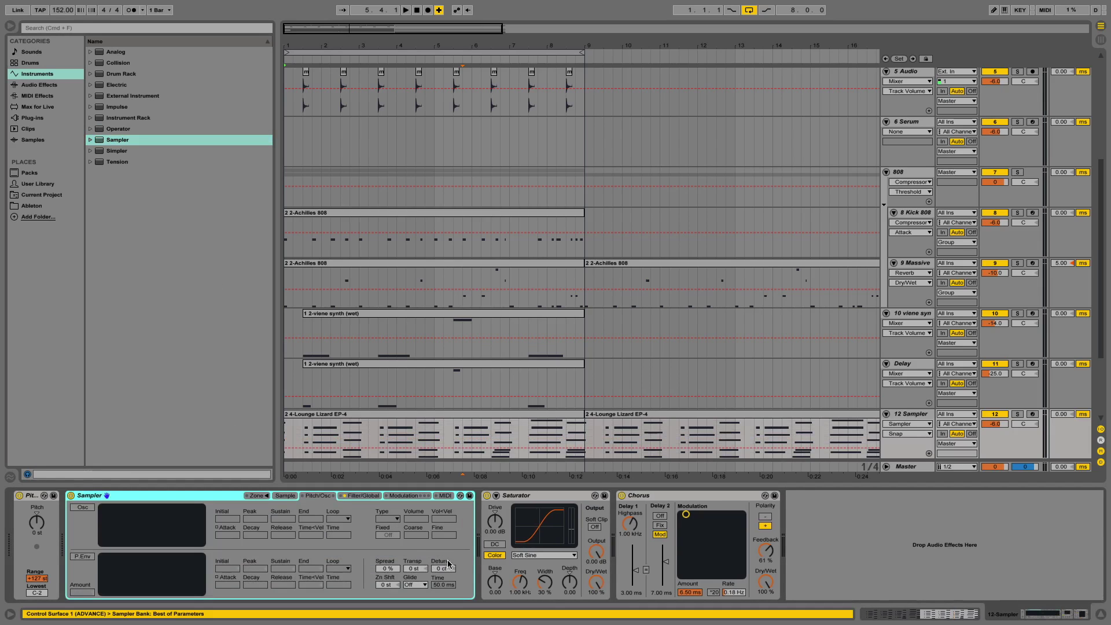
pyautogui.click(418, 570)
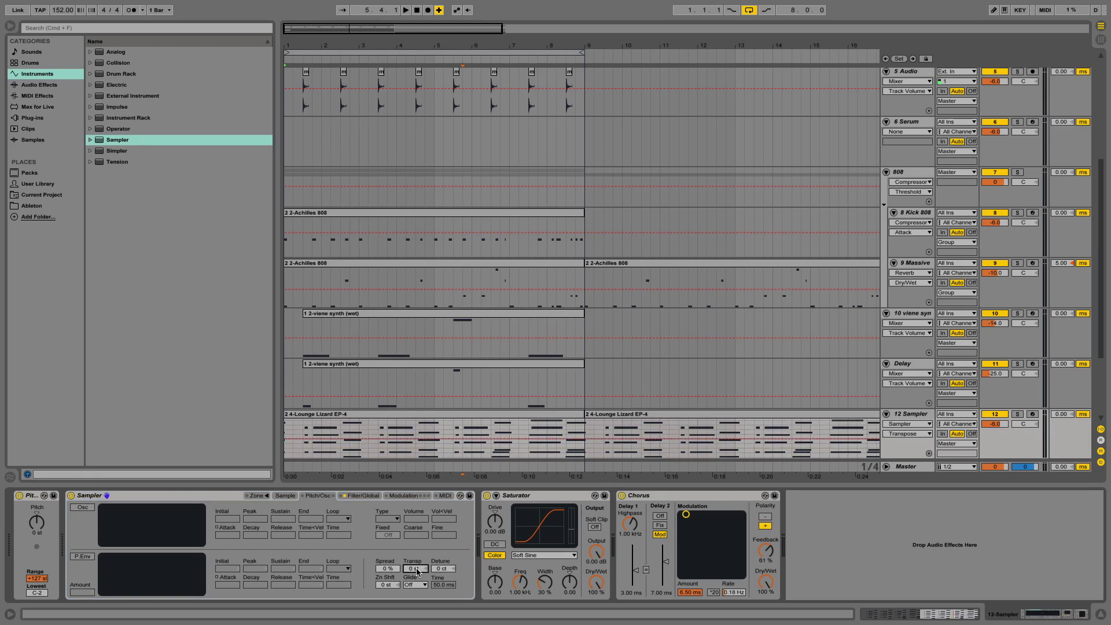
pyautogui.write('+12')
pyautogui.click(435, 570)
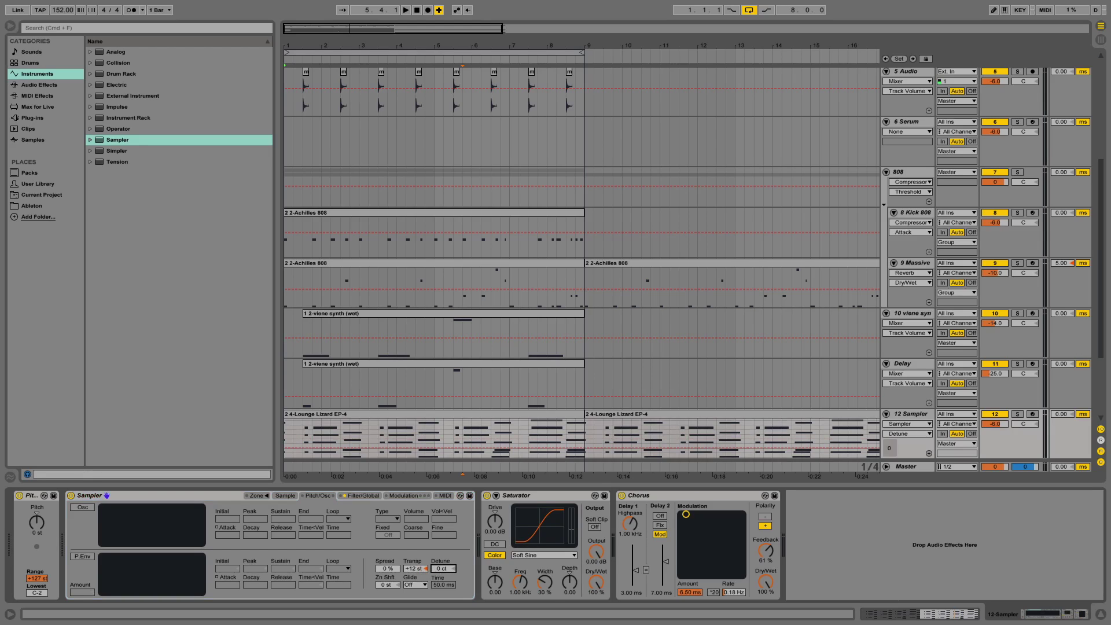
pyautogui.click(415, 572)
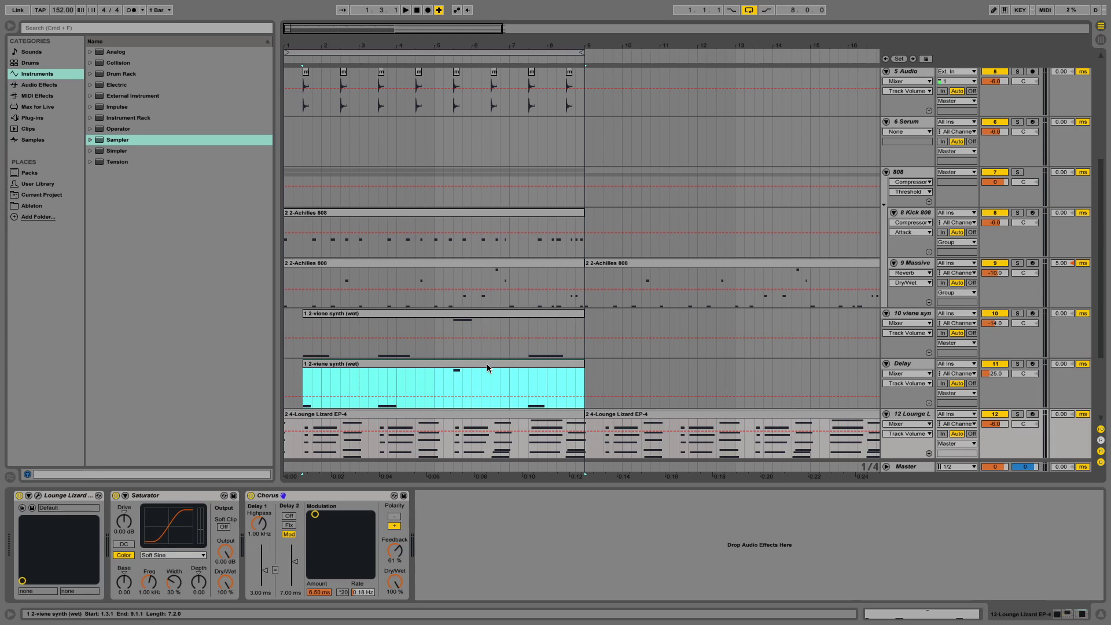
# - Alt-drag the viene synth clip, zoom to its range up to bar 9, and select track 12
pyautogui.moveTo(487, 364); pyautogui.dragTo(451, 367)
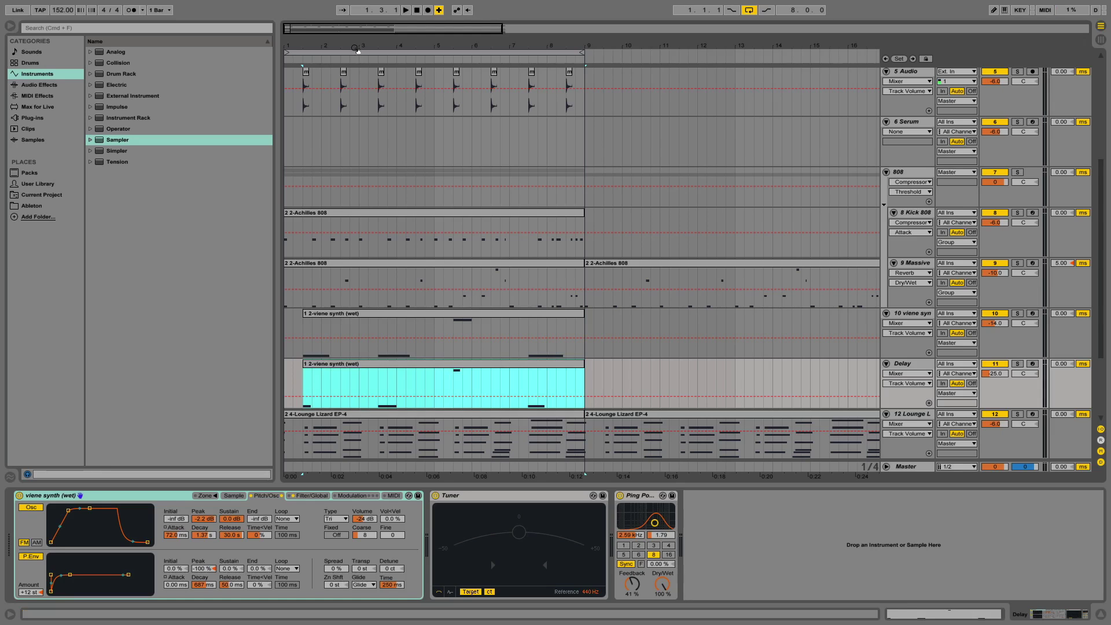
pyautogui.press('z')
pyautogui.click(907, 414)
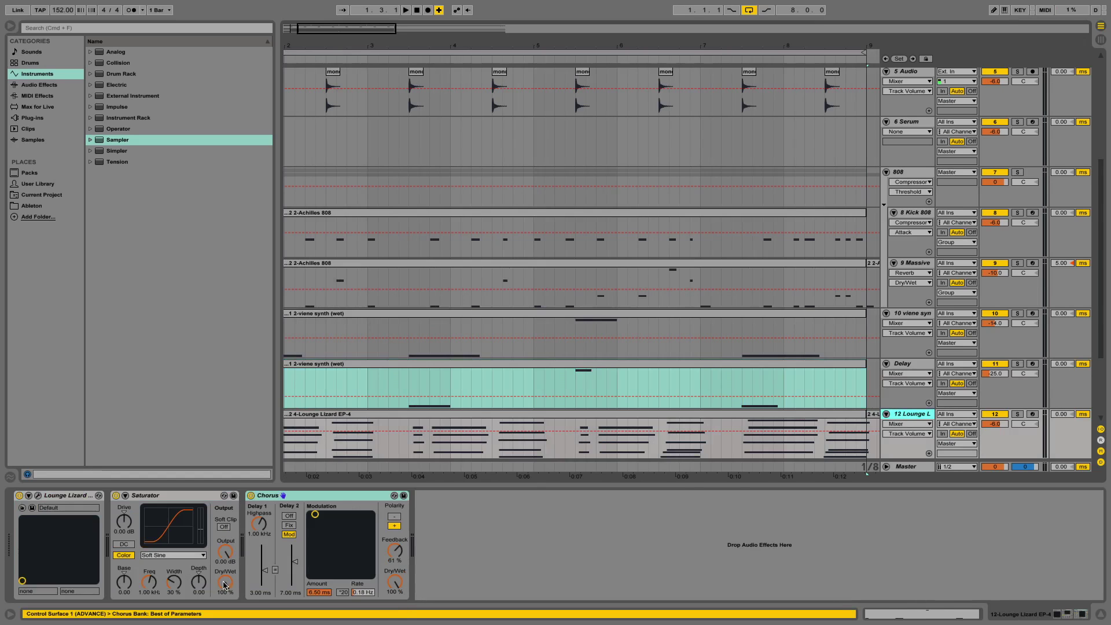
# - Fine-adjust the Saturator Dry/Wet knob down slightly, then return it to 100%
pyautogui.moveTo(224, 585); pyautogui.dragTo(224, 587)
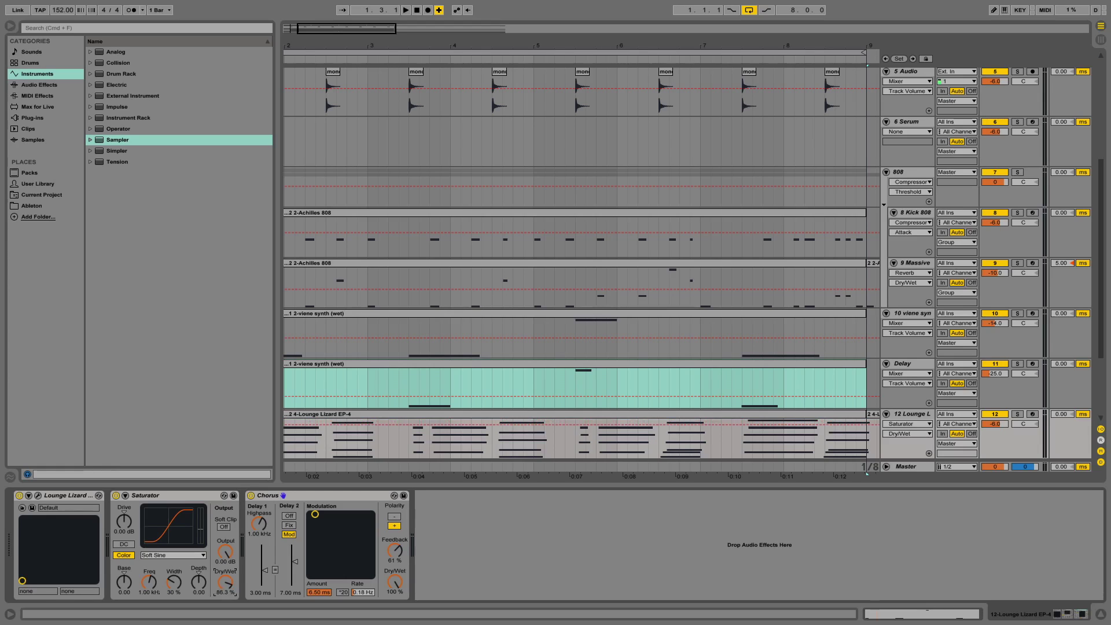
pyautogui.moveTo(224, 586); pyautogui.dragTo(223, 588)
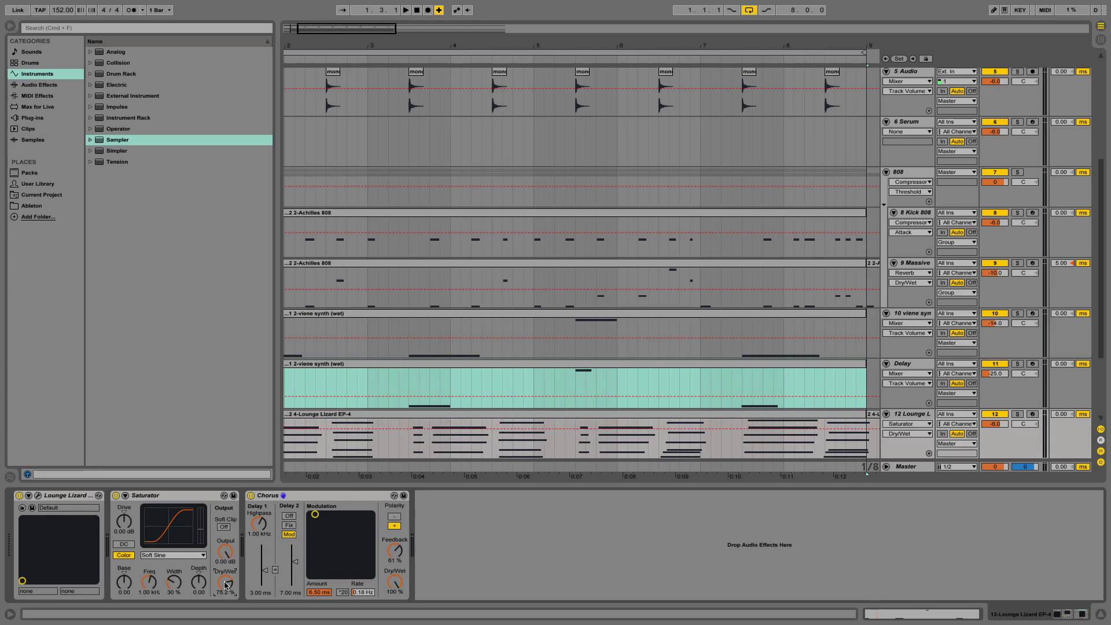
pyautogui.moveTo(695, 429); pyautogui.dragTo(695, 419)
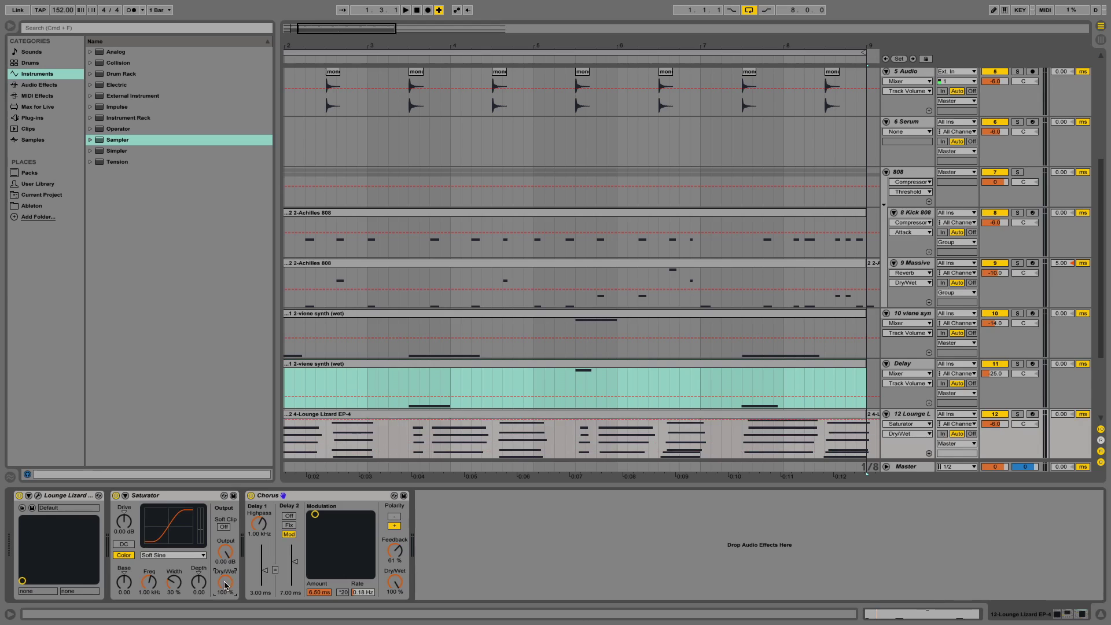
# - Add a Dry/Wet automation breakpoint and pull the later part down to about 79%
pyautogui.click(691, 433)
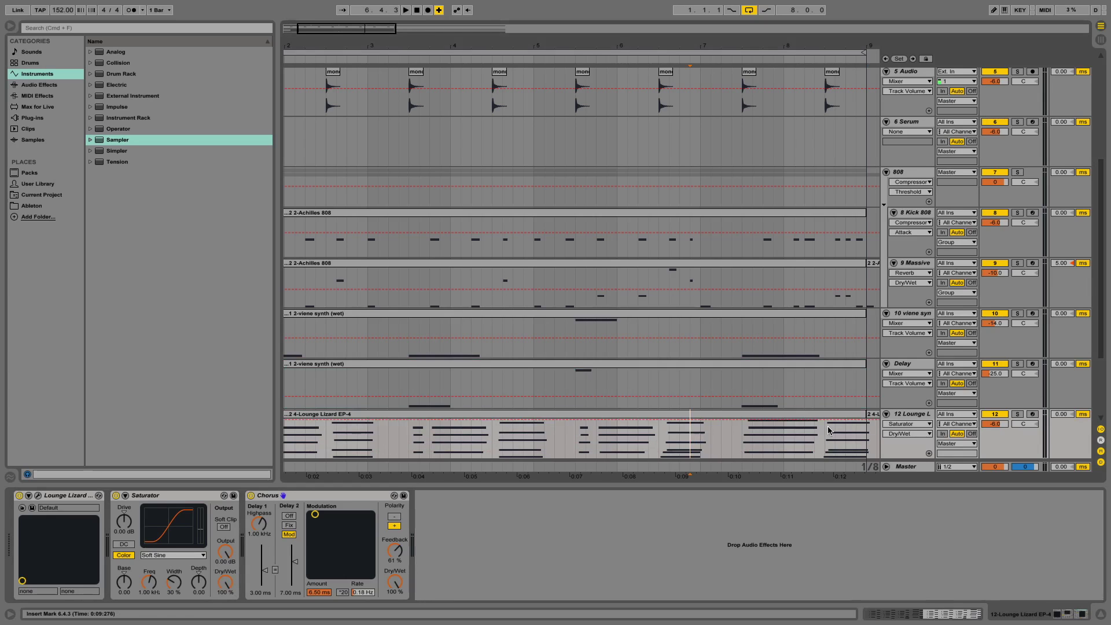
pyautogui.click(595, 420)
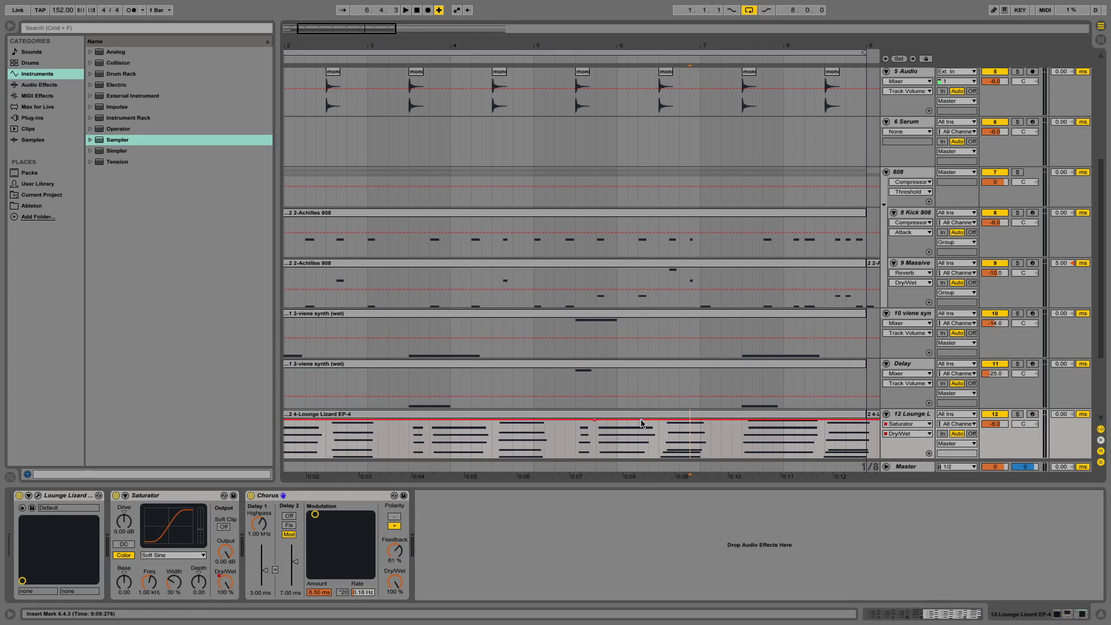
pyautogui.moveTo(642, 421)
pyautogui.moveTo(642, 422); pyautogui.dragTo(640, 433)
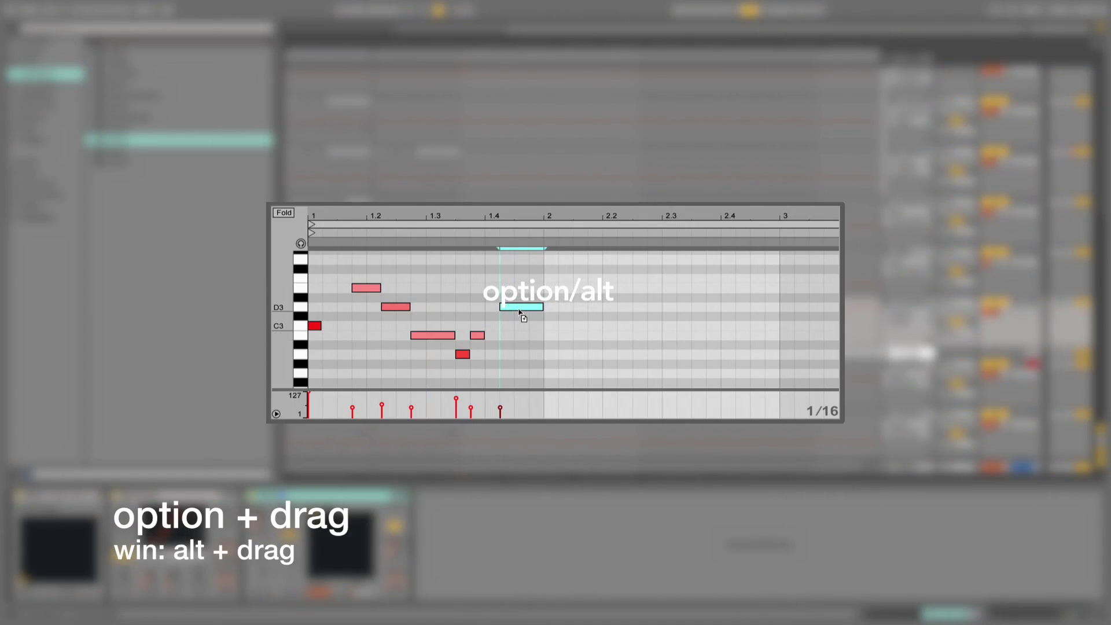
# - Copy the Lounge Lizard clip and move the copy to bars 9–17
pyautogui.moveTo(533, 317); pyautogui.dragTo(564, 332)
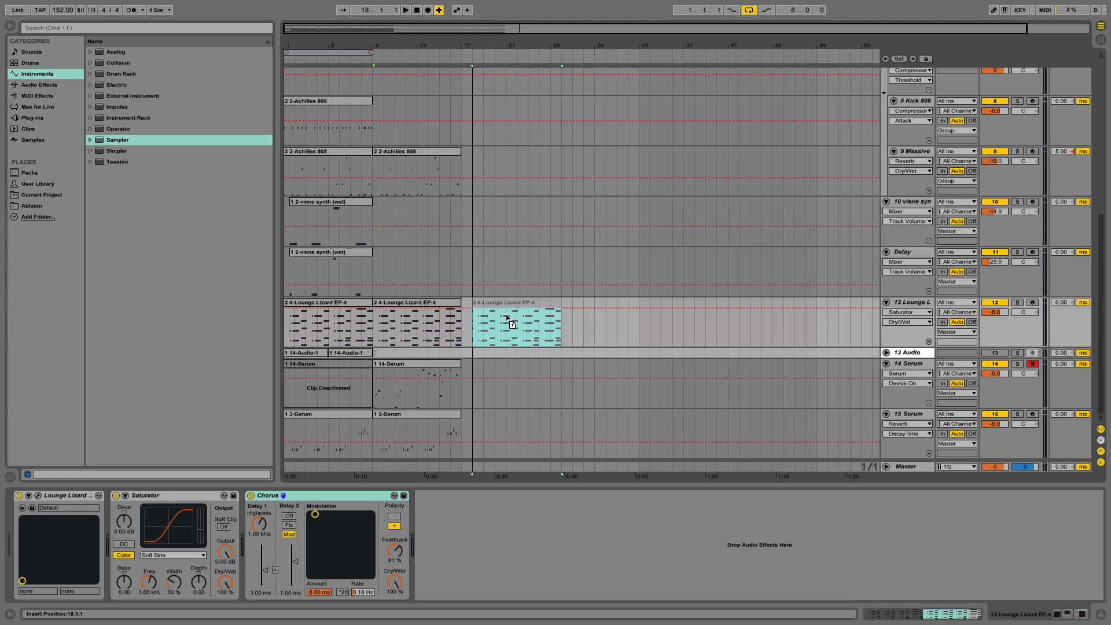
pyautogui.moveTo(501, 318); pyautogui.dragTo(511, 316)
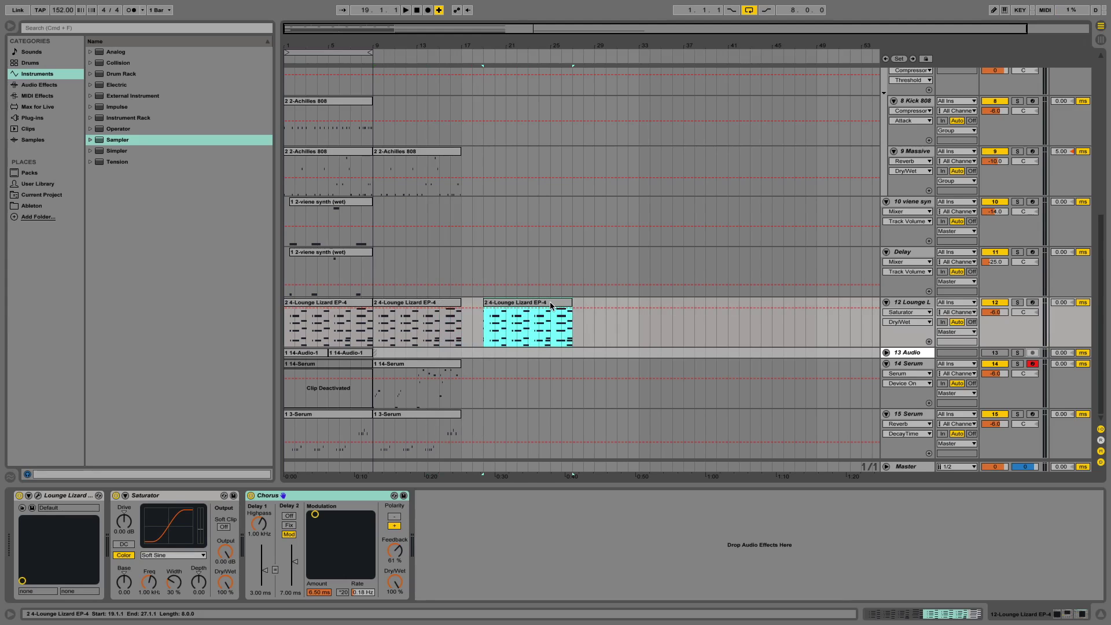
pyautogui.moveTo(549, 305); pyautogui.dragTo(427, 305)
# - Select bars 18 to 26 on Lounge Lizard, then focus the Chorus device in the chain
pyautogui.click(427, 313)
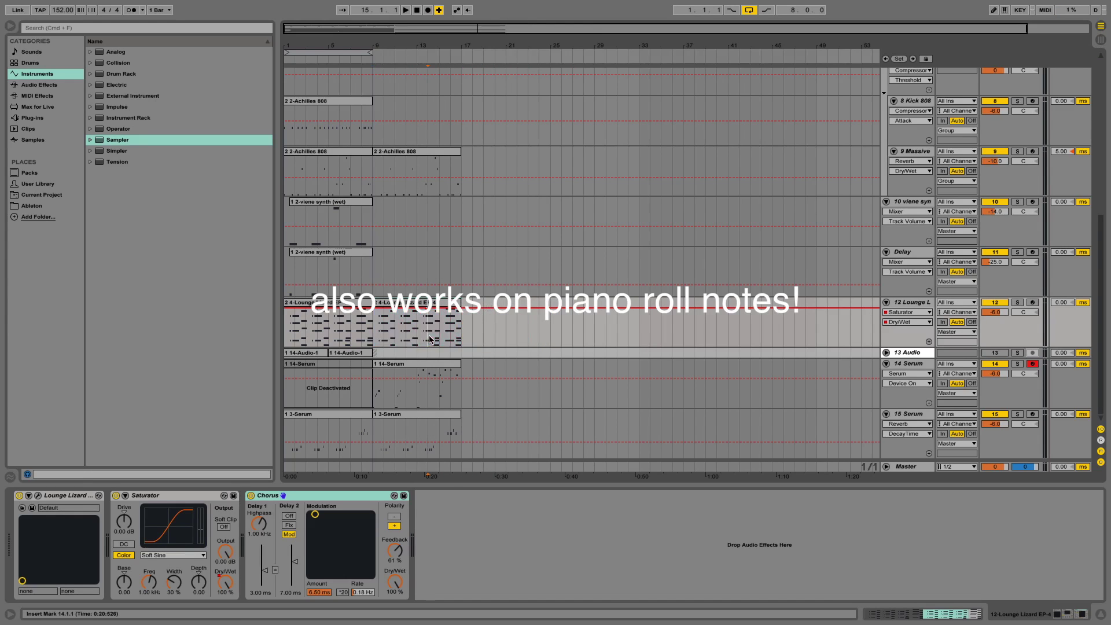
pyautogui.click(428, 324)
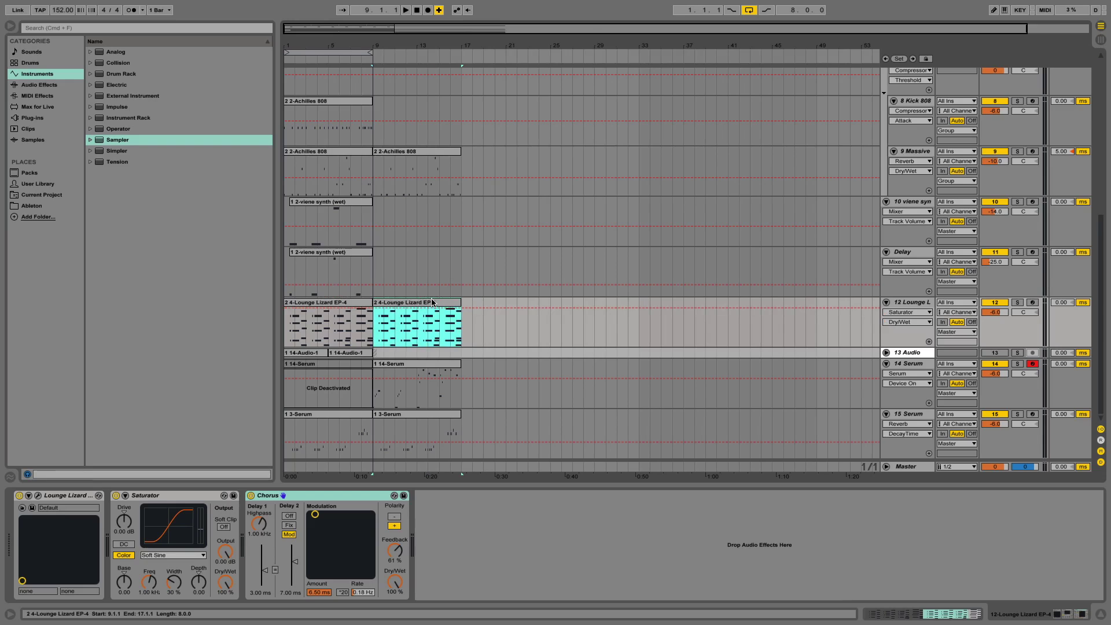
pyautogui.click(475, 337)
pyautogui.hotkey('shift', 'Right')
pyautogui.hotkey('shift', 'Right')
pyautogui.hotkey('shift', 'Right')
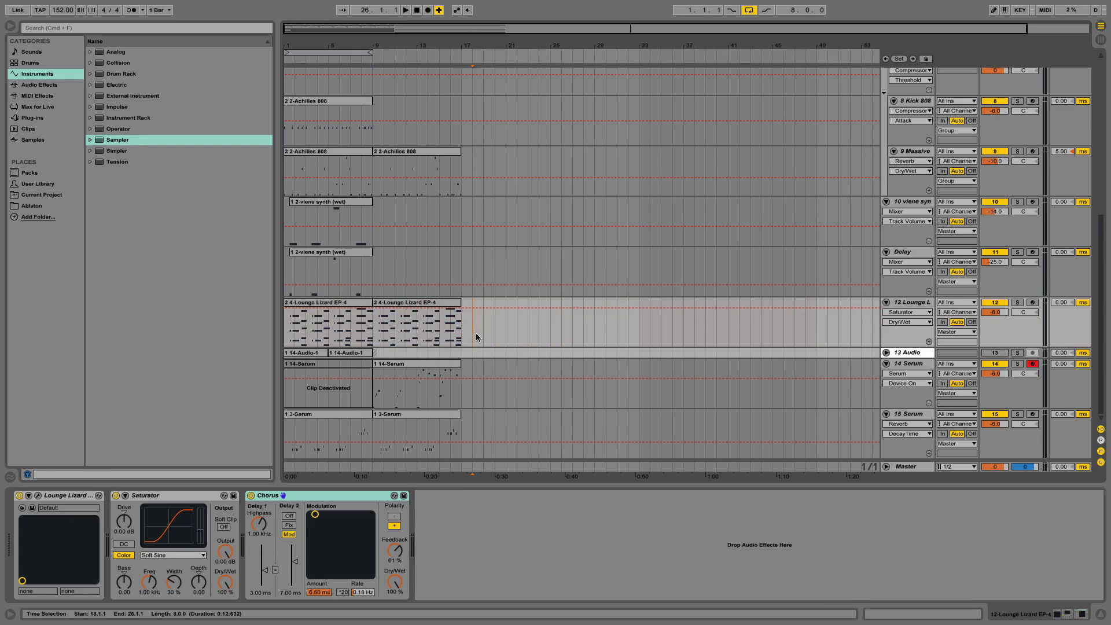
pyautogui.click(442, 302)
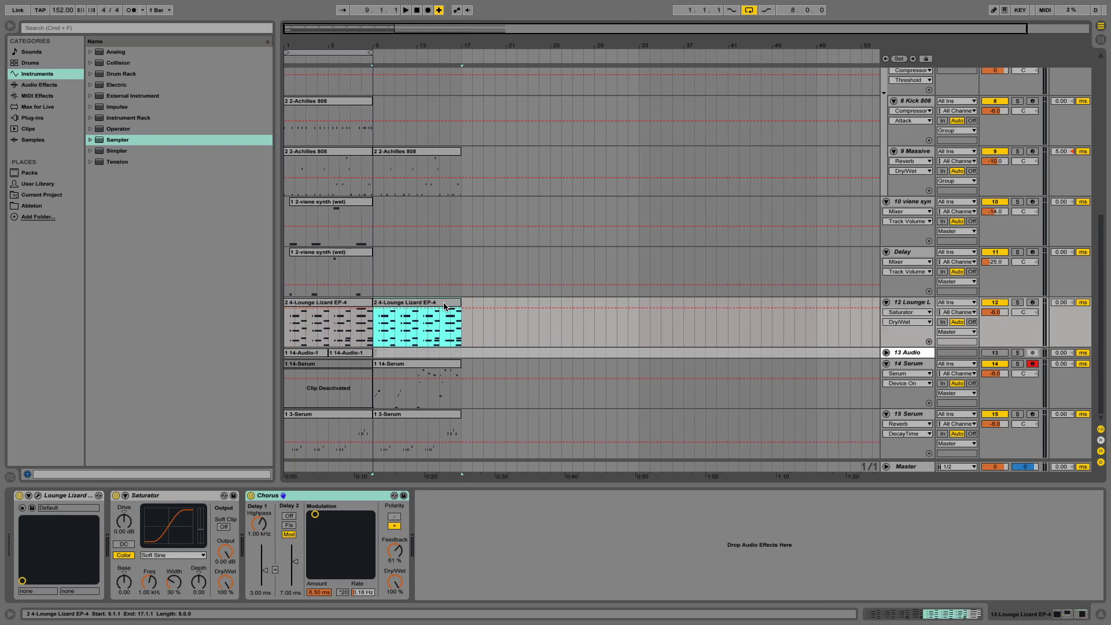
pyautogui.click(337, 497)
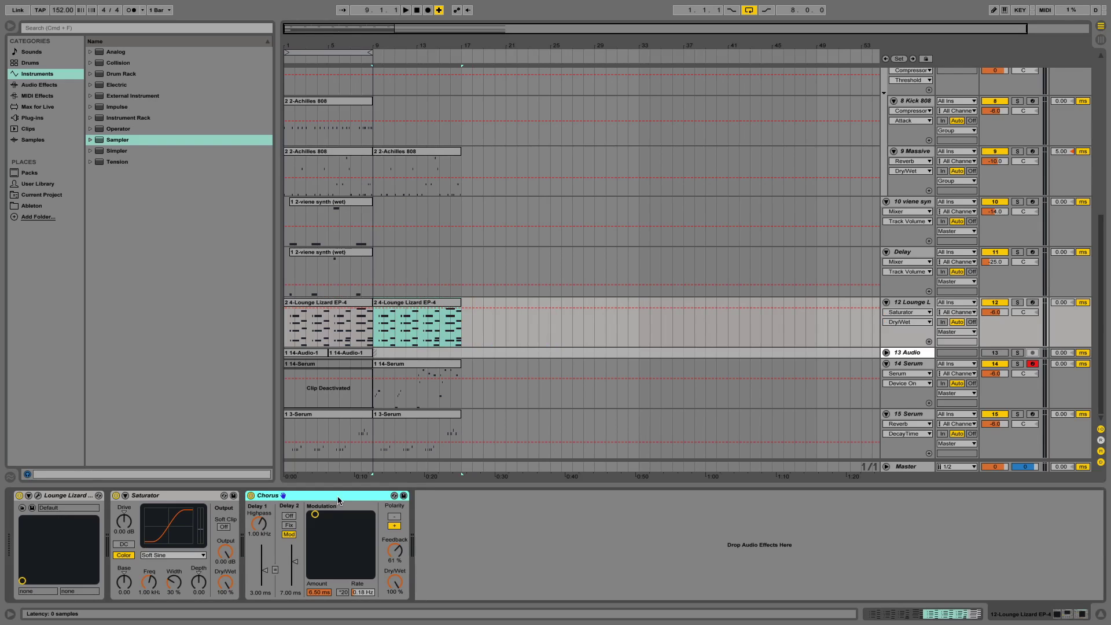
# - Duplicate the Chorus device, delete the copy, and focus the Lounge Lizard instrument
pyautogui.moveTo(339, 500); pyautogui.dragTo(431, 505)
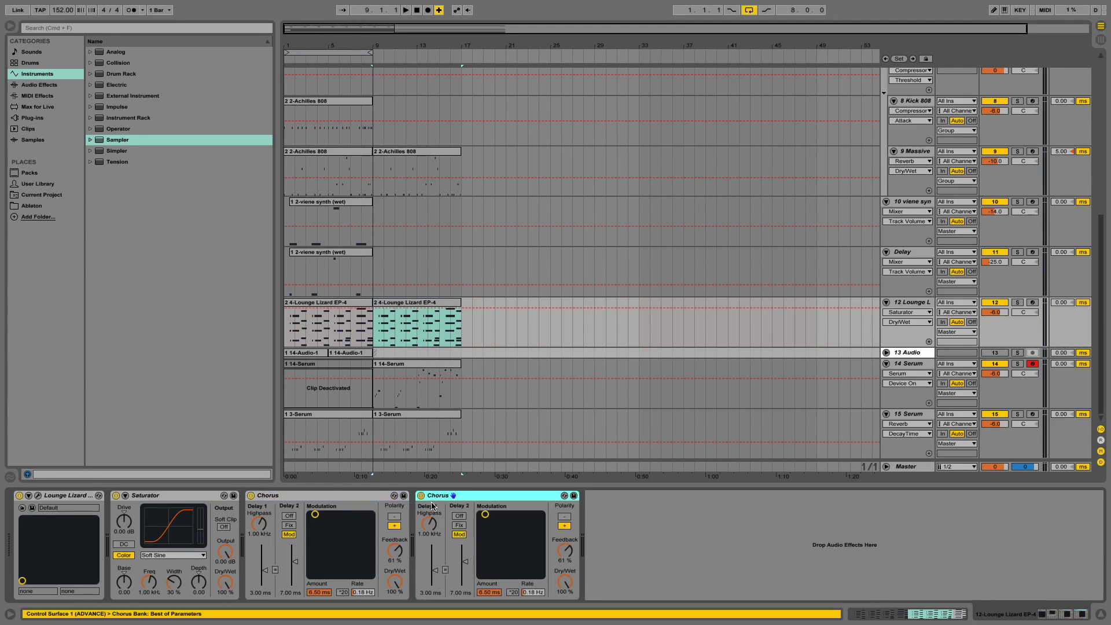
pyautogui.press('Delete')
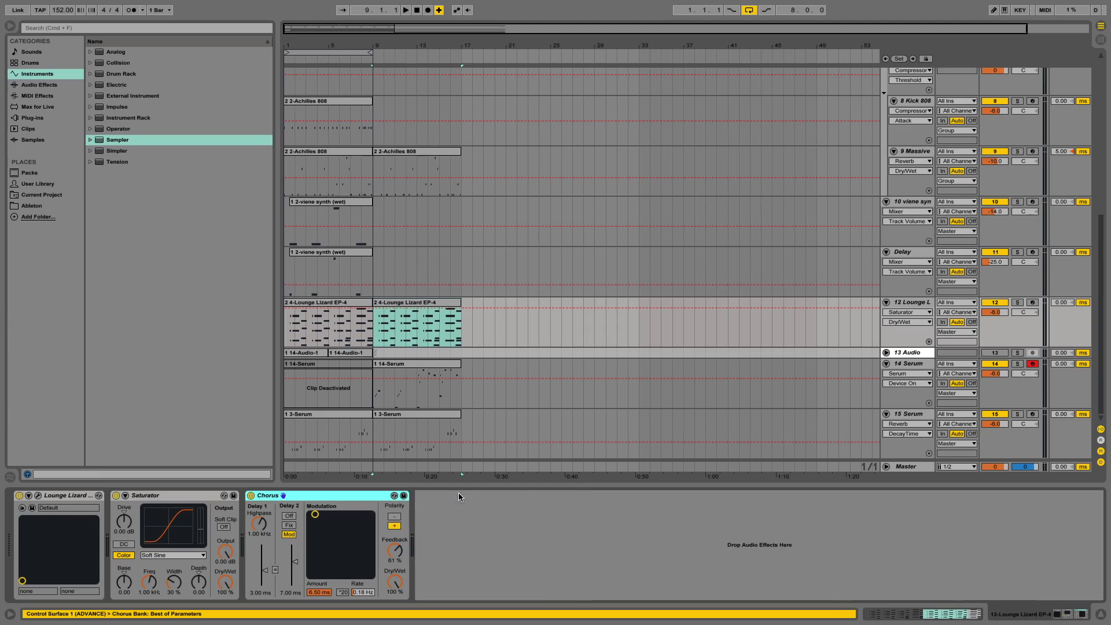
pyautogui.click(74, 497)
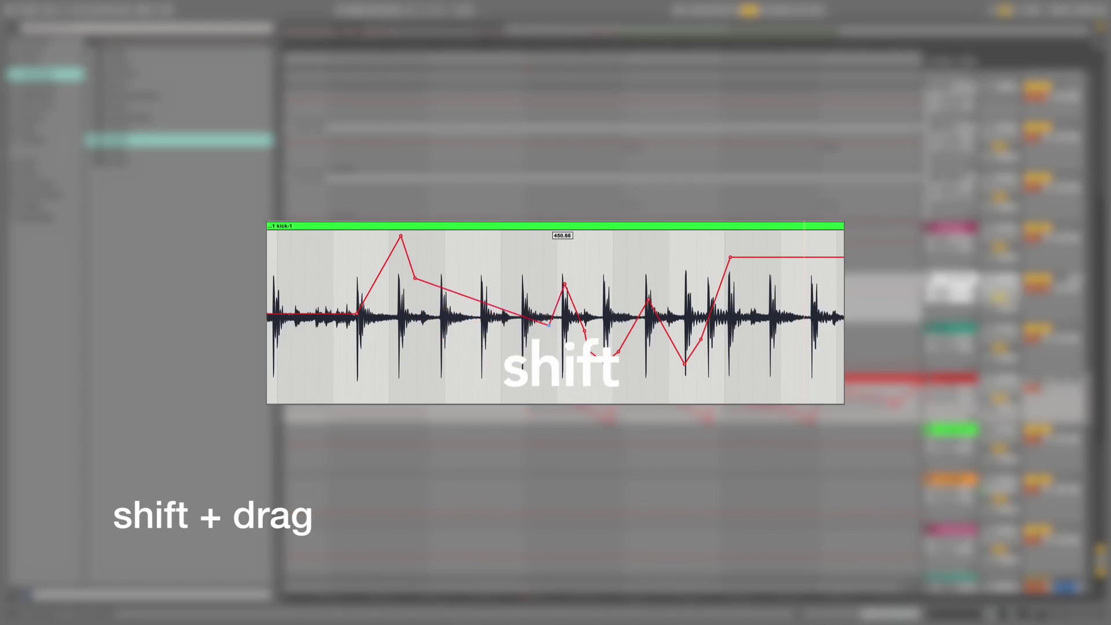
# - Erase track 13's filter breakpoints into a ramp, then try a flat redraw and undo it
pyautogui.moveTo(549, 325); pyautogui.dragTo(721, 342)
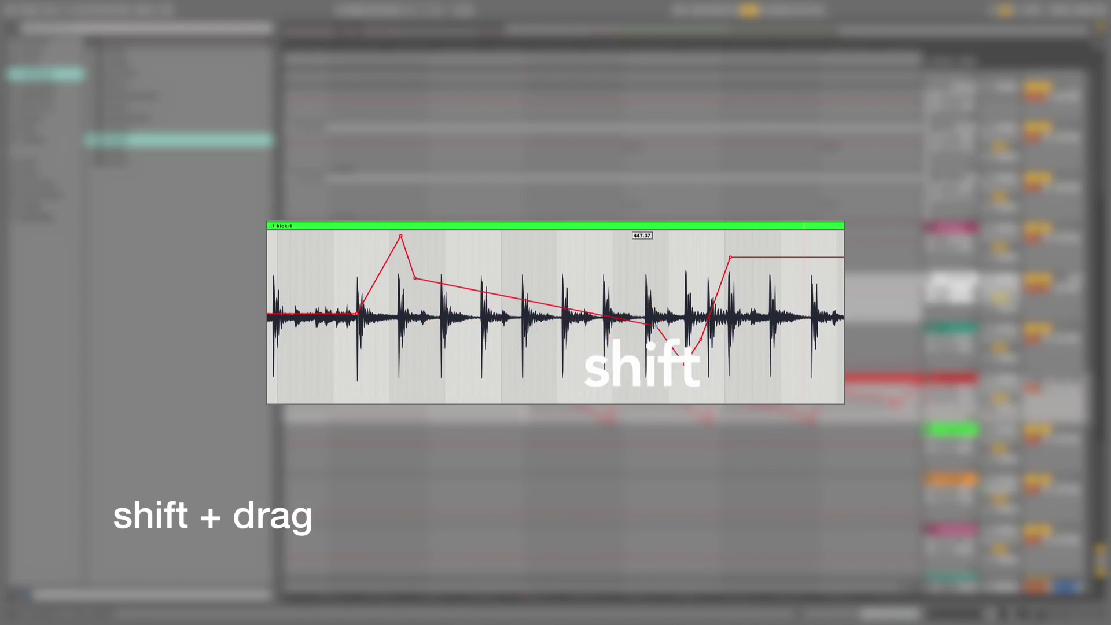
pyautogui.moveTo(417, 284); pyautogui.dragTo(721, 341)
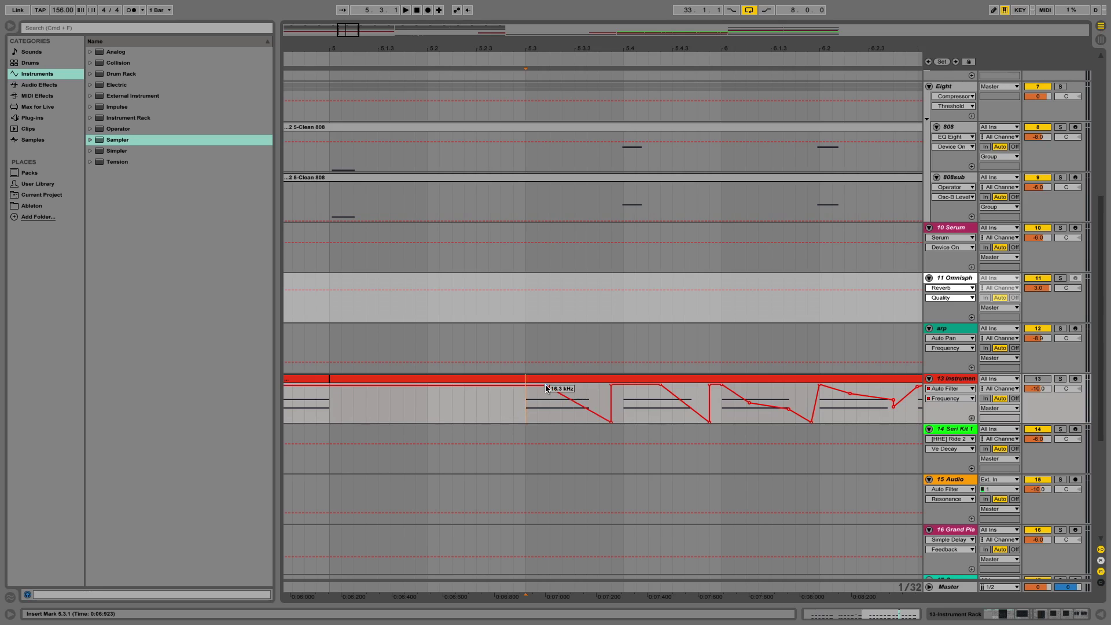
pyautogui.moveTo(546, 389); pyautogui.dragTo(795, 389)
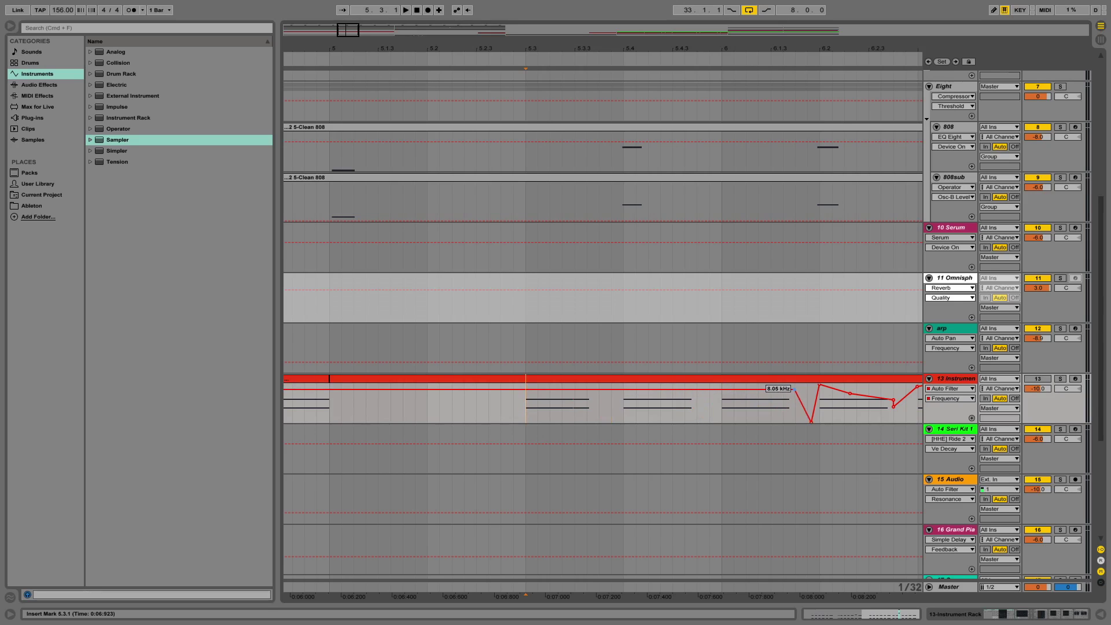
pyautogui.hotkey('ctrl', 'z')
pyautogui.hotkey('ctrl', 'z')
pyautogui.hotkey('ctrl', 'z')
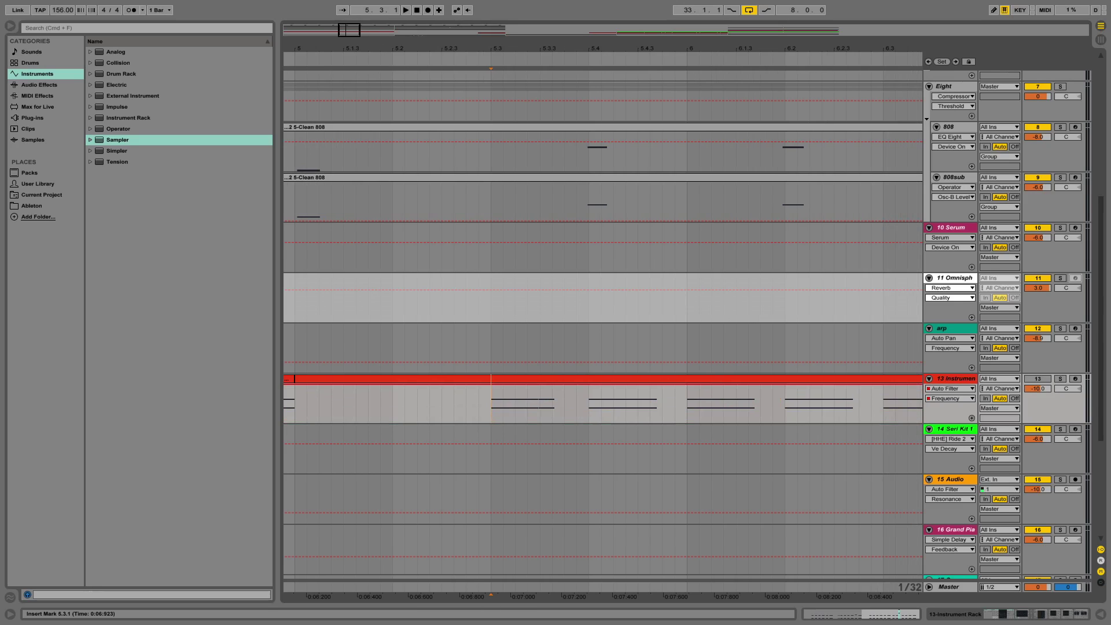
# - Draw a zigzag frequency envelope, kept flat at maximum before bar 5.3
pyautogui.moveTo(885, 386); pyautogui.dragTo(465, 384)
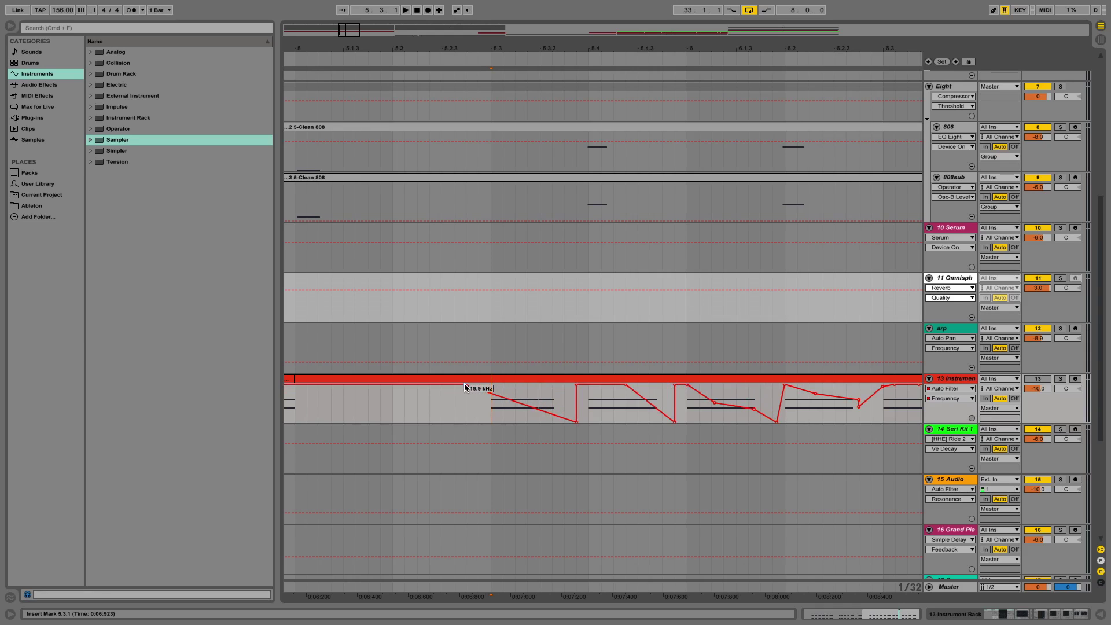
pyautogui.click(575, 422)
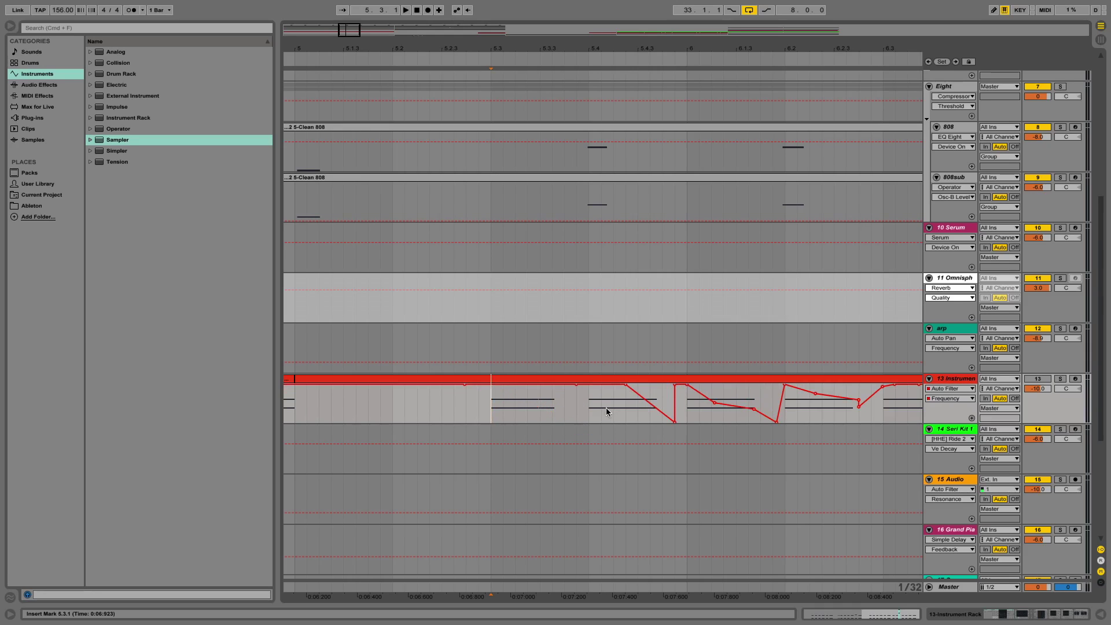
pyautogui.hotkey('ctrl', 'z')
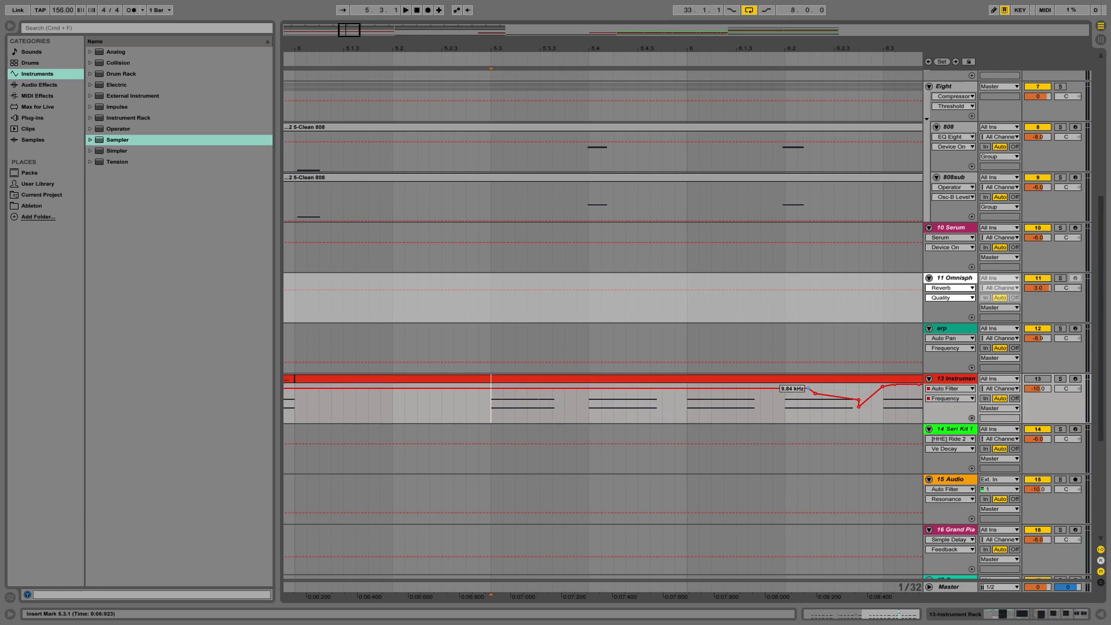
pyautogui.moveTo(576, 385)
pyautogui.mouseDown()
pyautogui.moveTo(787, 384)
pyautogui.moveTo(491, 384)
pyautogui.mouseUp()
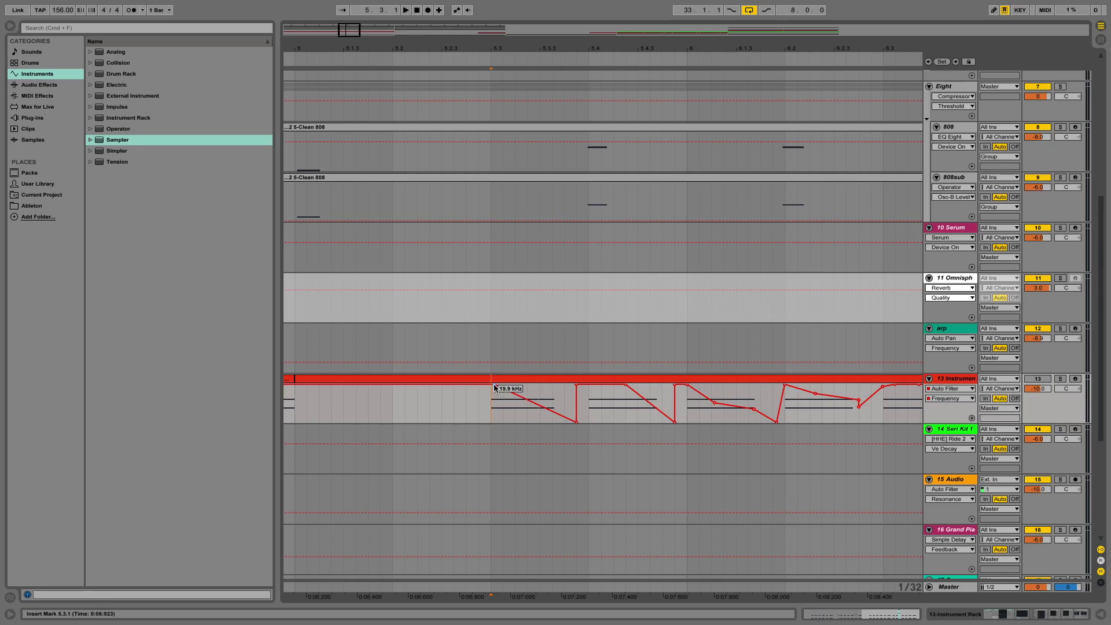
pyautogui.moveTo(491, 384); pyautogui.dragTo(493, 385)
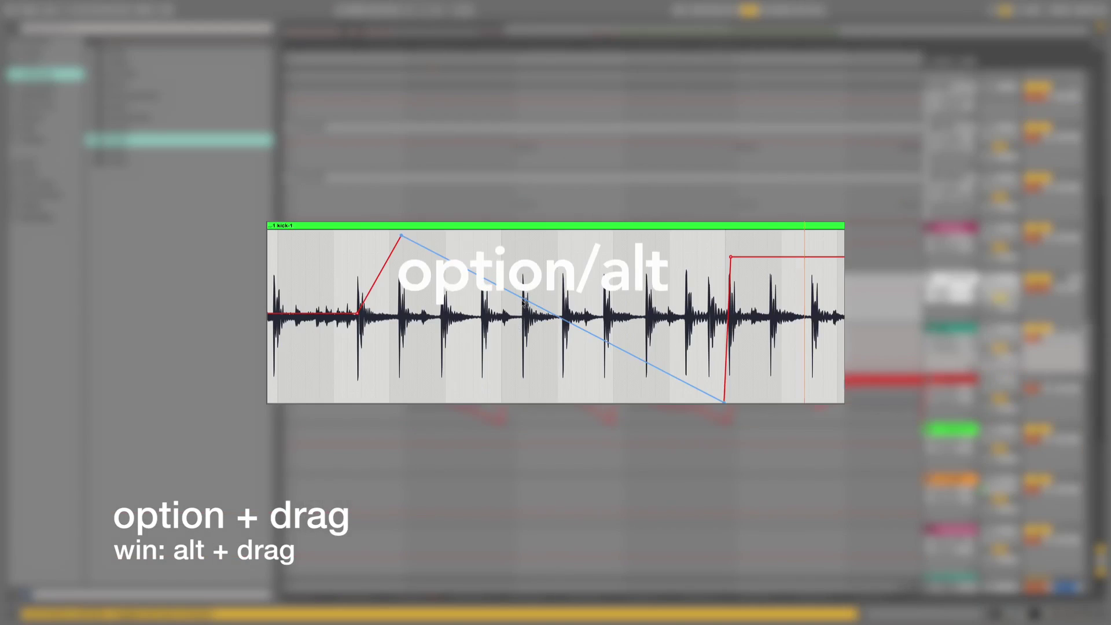
# - Bend two filter-automation ramps into curves and straighten them again
pyautogui.moveTo(457, 269); pyautogui.dragTo(461, 333)
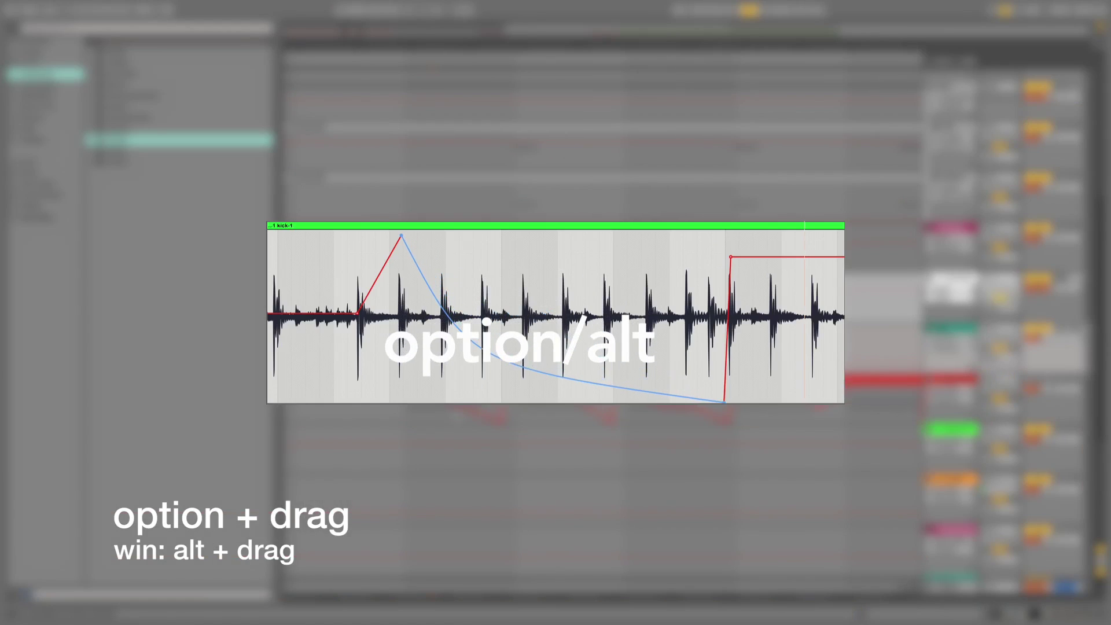
pyautogui.moveTo(461, 334)
pyautogui.keyDown('alt'); pyautogui.mouseDown()
pyautogui.moveTo(524, 302)
pyautogui.moveTo(521, 361)
pyautogui.moveTo(471, 347)
pyautogui.mouseUp(); pyautogui.keyUp('alt')
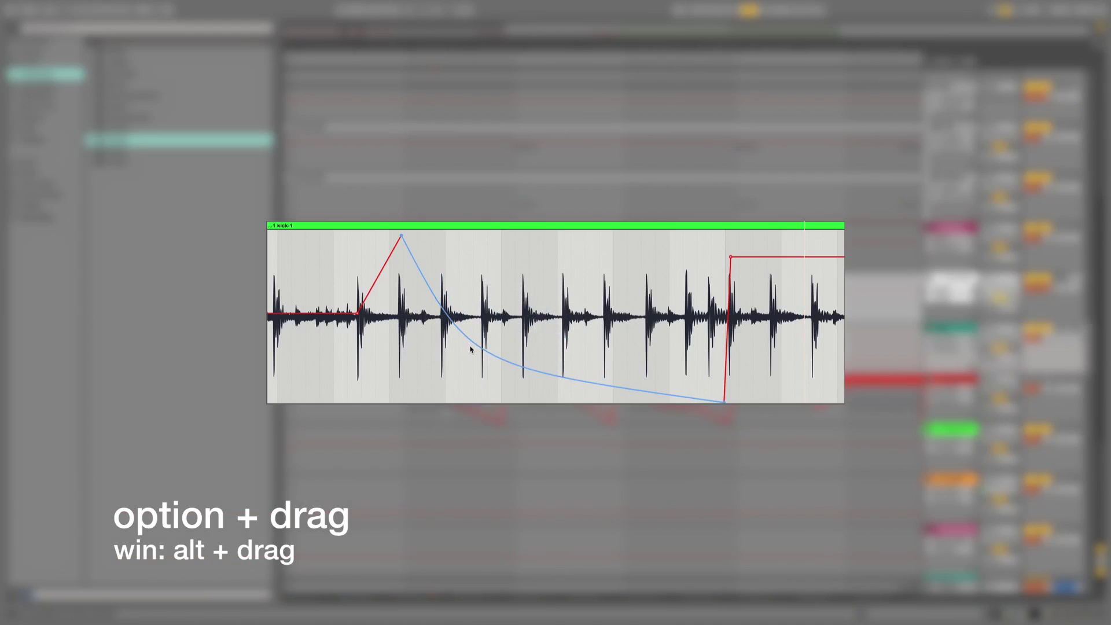
pyautogui.keyDown('alt'); pyautogui.moveTo(453, 406); pyautogui.dragTo(446, 420); pyautogui.keyUp('alt')
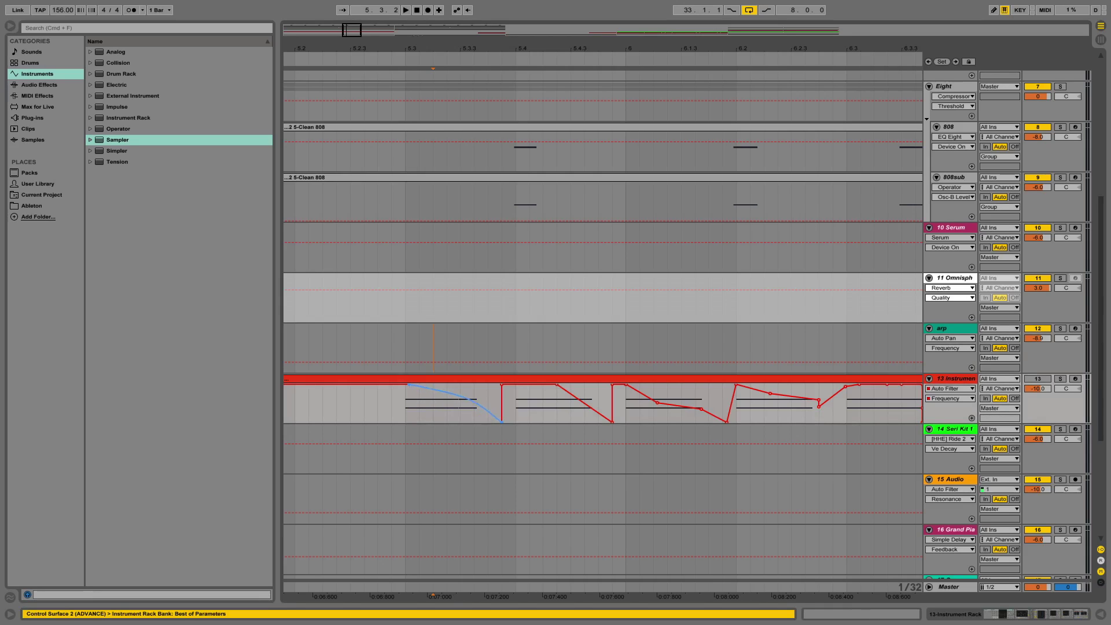
pyautogui.moveTo(446, 412)
pyautogui.keyDown('alt'); pyautogui.mouseDown()
pyautogui.moveTo(457, 391)
pyautogui.moveTo(451, 409)
pyautogui.moveTo(470, 401)
pyautogui.mouseUp(); pyautogui.keyUp('alt')
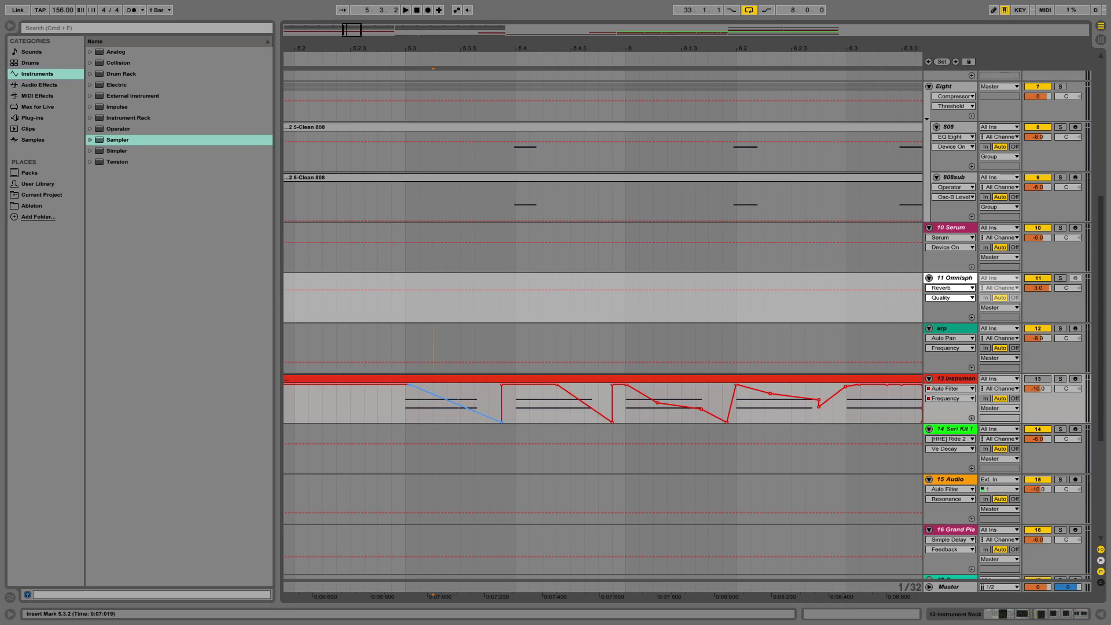
# - Bow the 5.3–5.4 segment and reset it, then curve the segment from 5.3.4 to bar 6
pyautogui.moveTo(455, 402)
pyautogui.keyDown('alt'); pyautogui.mouseDown()
pyautogui.moveTo(455, 394)
pyautogui.moveTo(460, 405)
pyautogui.mouseUp(); pyautogui.keyUp('alt')
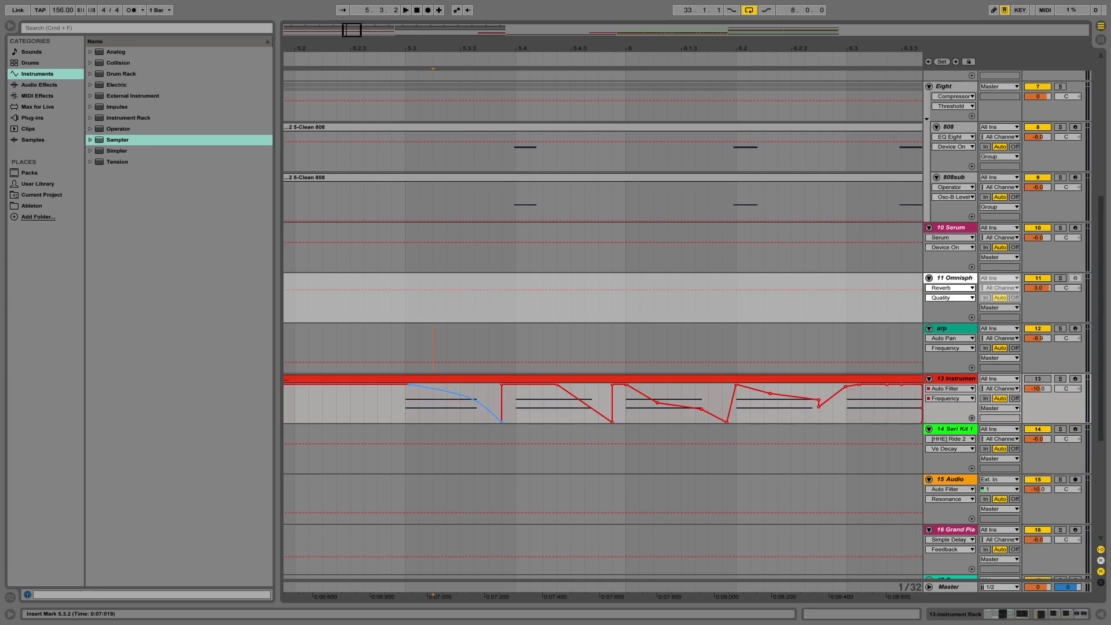
pyautogui.keyDown('alt'); pyautogui.doubleClick(460, 397); pyautogui.keyUp('alt')
pyautogui.moveTo(573, 400)
pyautogui.mouseDown()
pyautogui.moveTo(572, 434)
pyautogui.moveTo(572, 393)
pyautogui.mouseUp()
pyautogui.moveTo(572, 393); pyautogui.dragTo(571, 397)
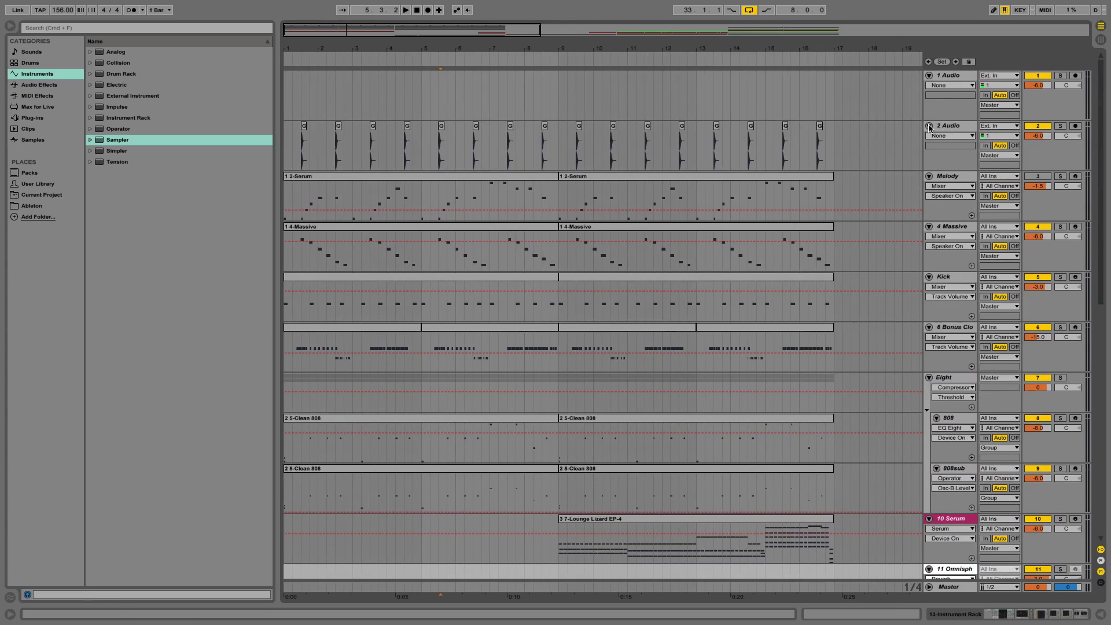
# - Fold all tracks to single rows and back, then toggle fitted heights with H, ending tall
pyautogui.keyDown('alt'); pyautogui.click(929, 127); pyautogui.keyUp('alt')
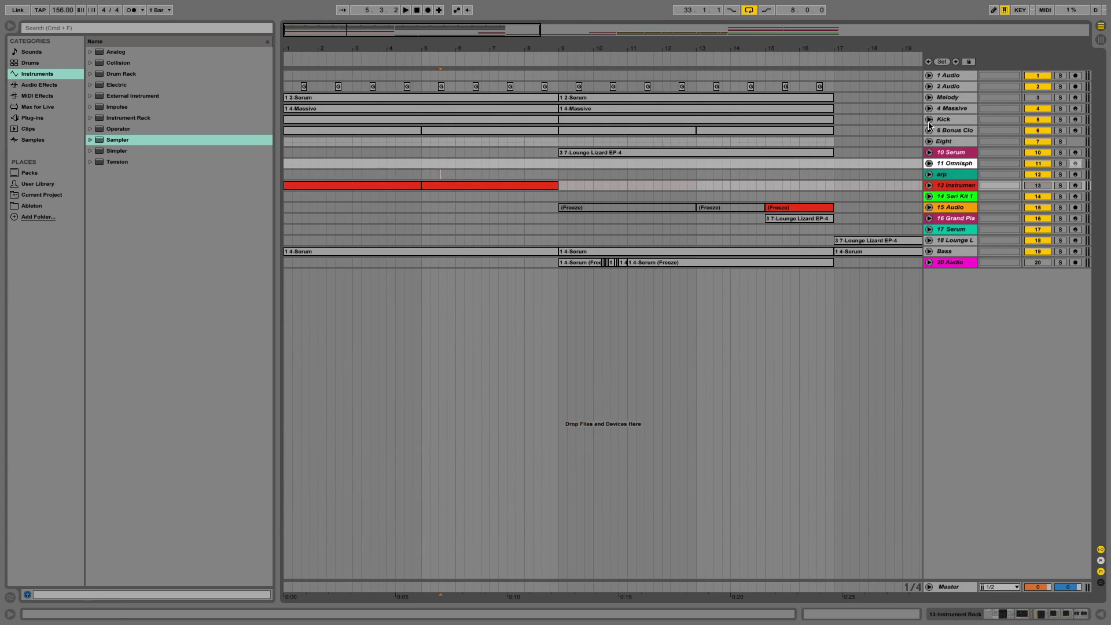
pyautogui.keyDown('alt'); pyautogui.click(928, 120); pyautogui.keyUp('alt')
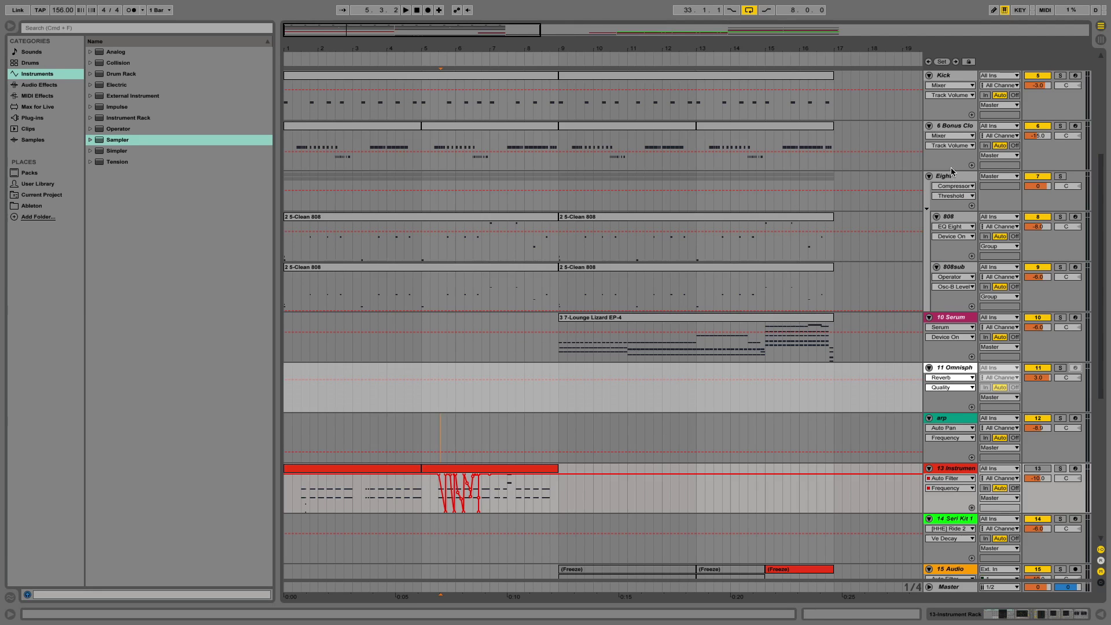
pyautogui.press('h')
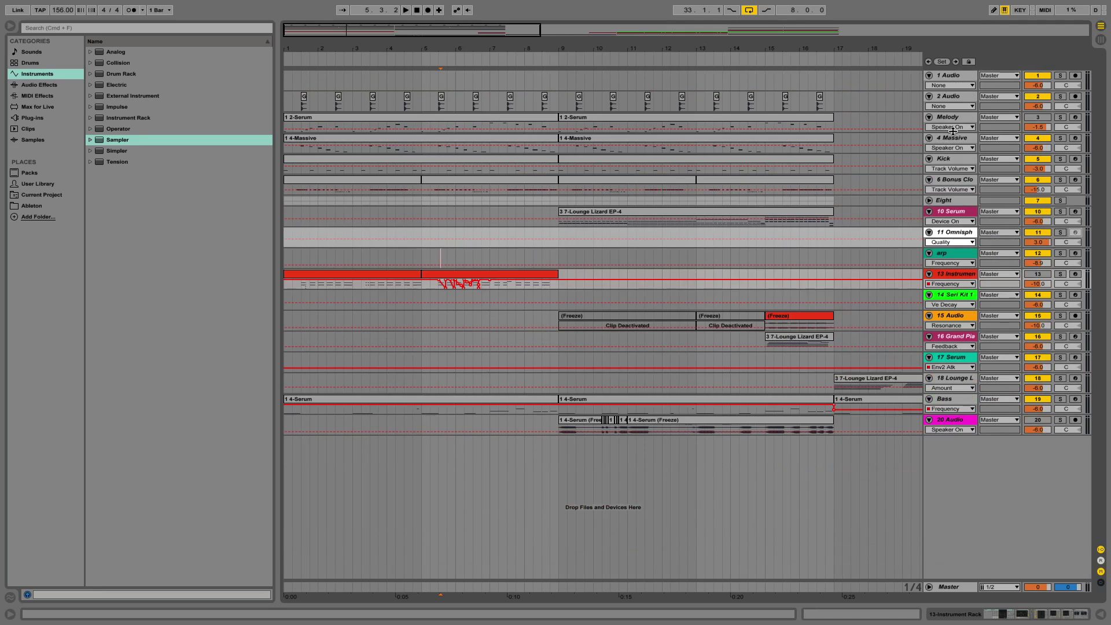
pyautogui.press('h')
pyautogui.press('h')
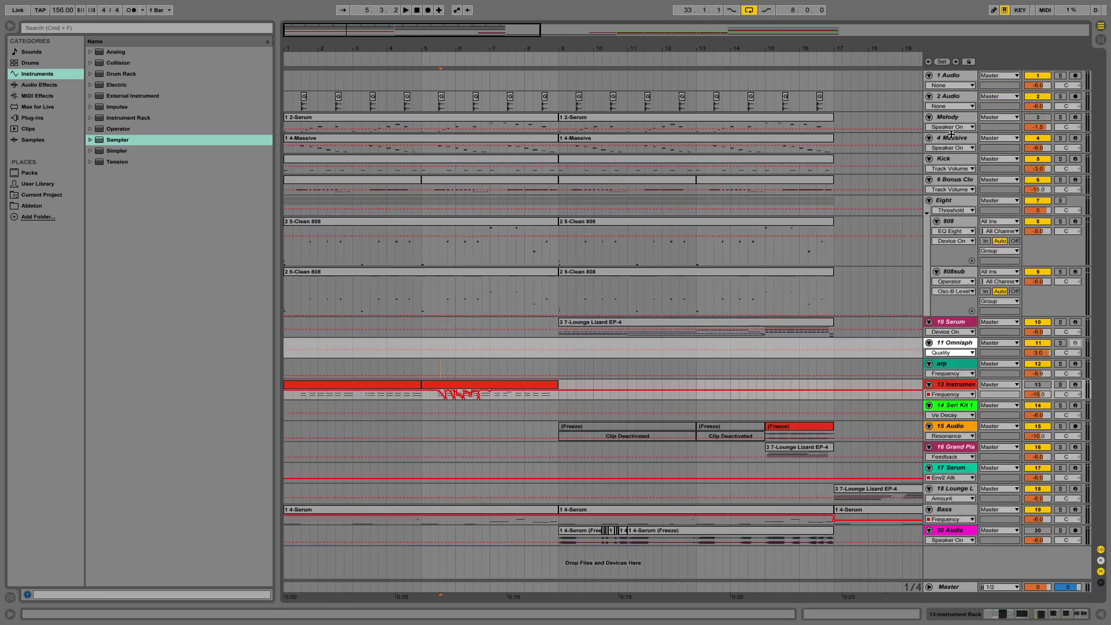
pyautogui.press('h')
pyautogui.press('h')
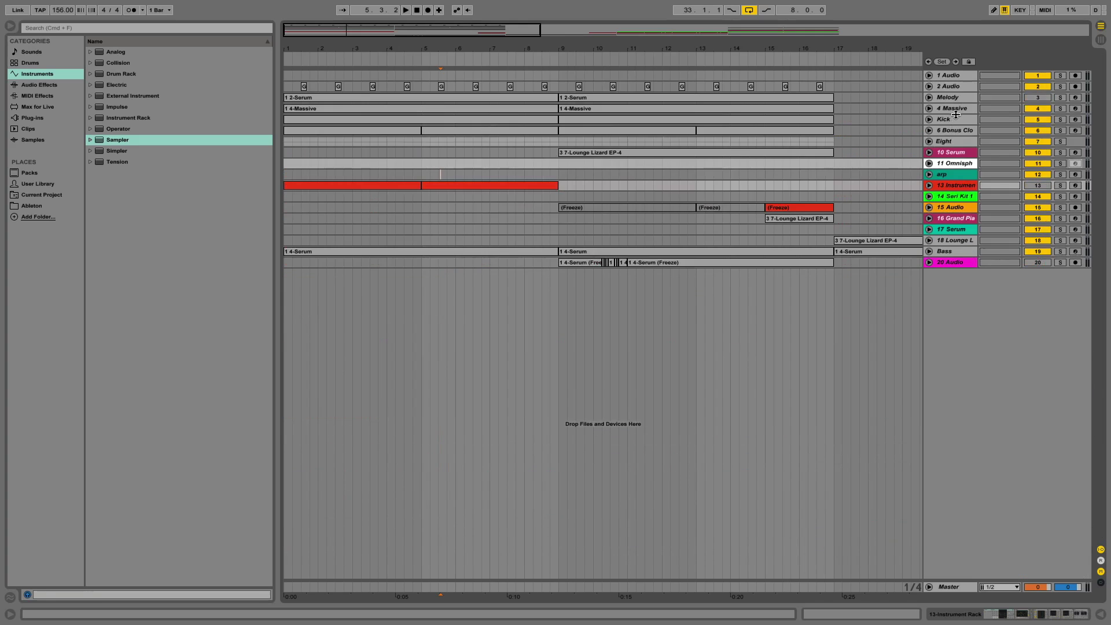
pyautogui.press('h')
pyautogui.press('h')
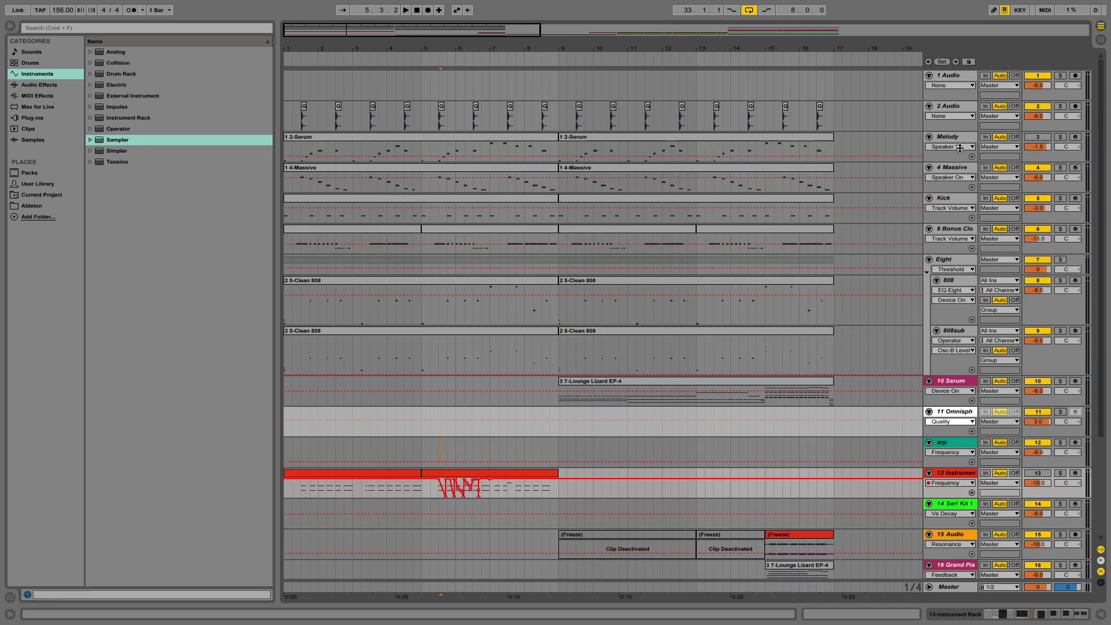
pyautogui.press('h')
pyautogui.press('h')
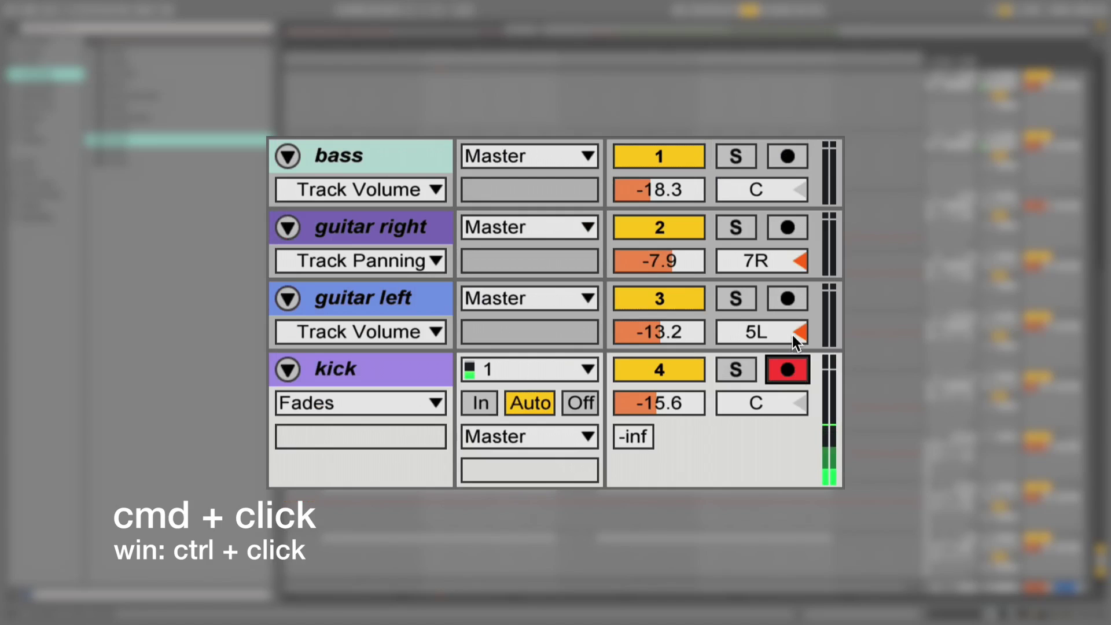
# - Arm Kick, 4 Massive and Melody together, then disarm all but Kick
pyautogui.keyDown('super'); pyautogui.click(793, 299); pyautogui.keyUp('super')
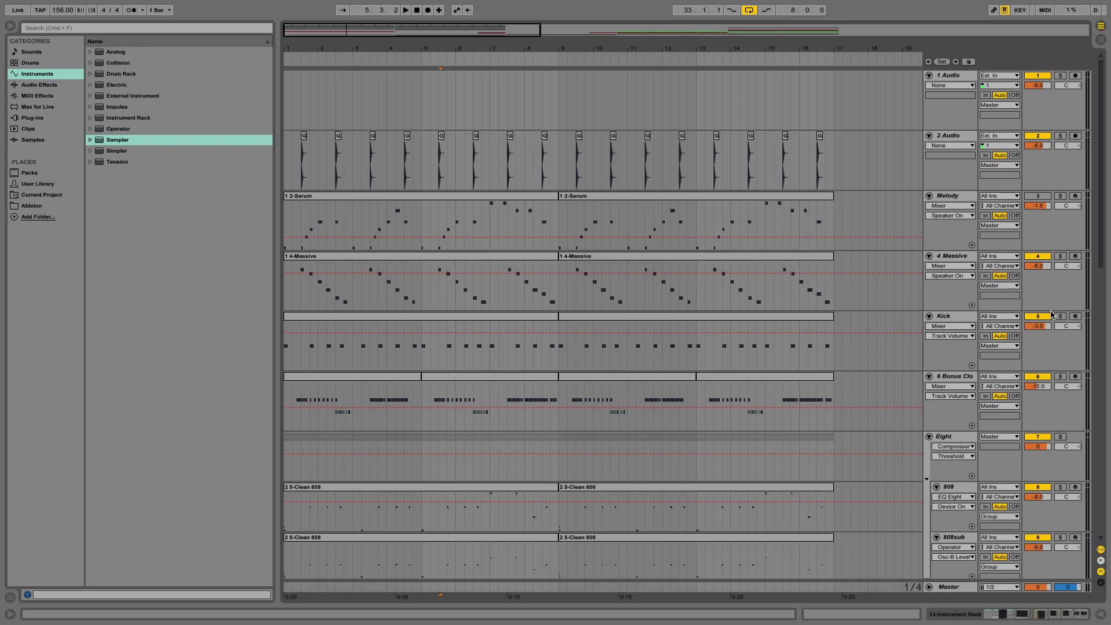
pyautogui.click(1075, 316)
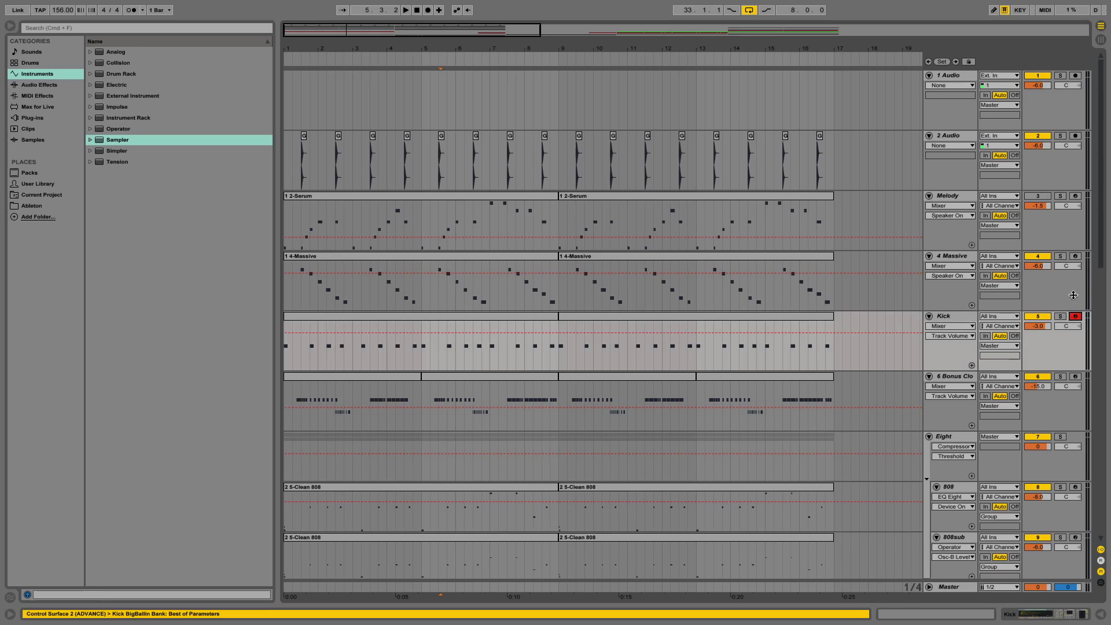
pyautogui.keyDown('super'); pyautogui.click(1075, 257); pyautogui.keyUp('super')
pyautogui.keyDown('super'); pyautogui.click(1075, 196); pyautogui.keyUp('super')
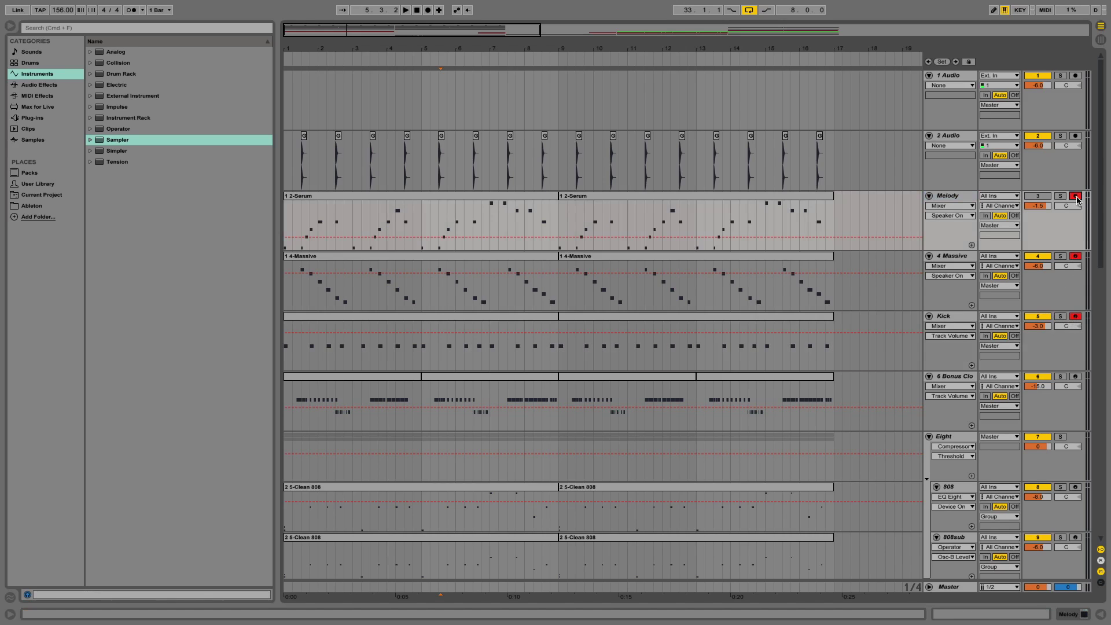
pyautogui.click(1075, 196)
pyautogui.click(1076, 256)
# - Solo Kick, add 4 Massive to the solo, then take 4 Massive out
pyautogui.click(1067, 322)
pyautogui.click(1060, 316)
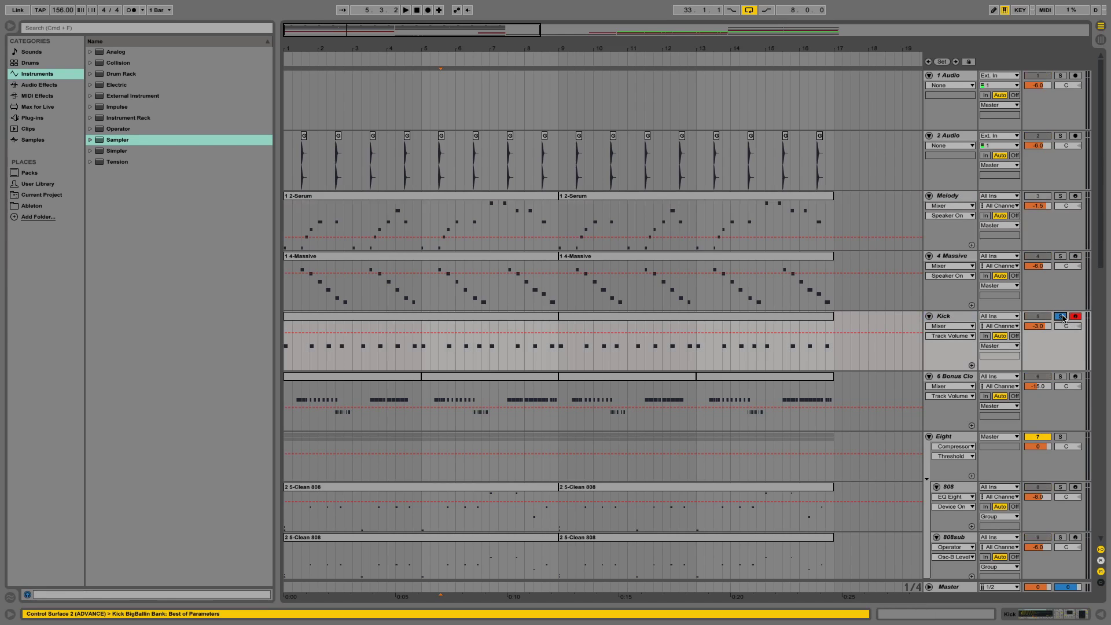
pyautogui.click(1060, 256)
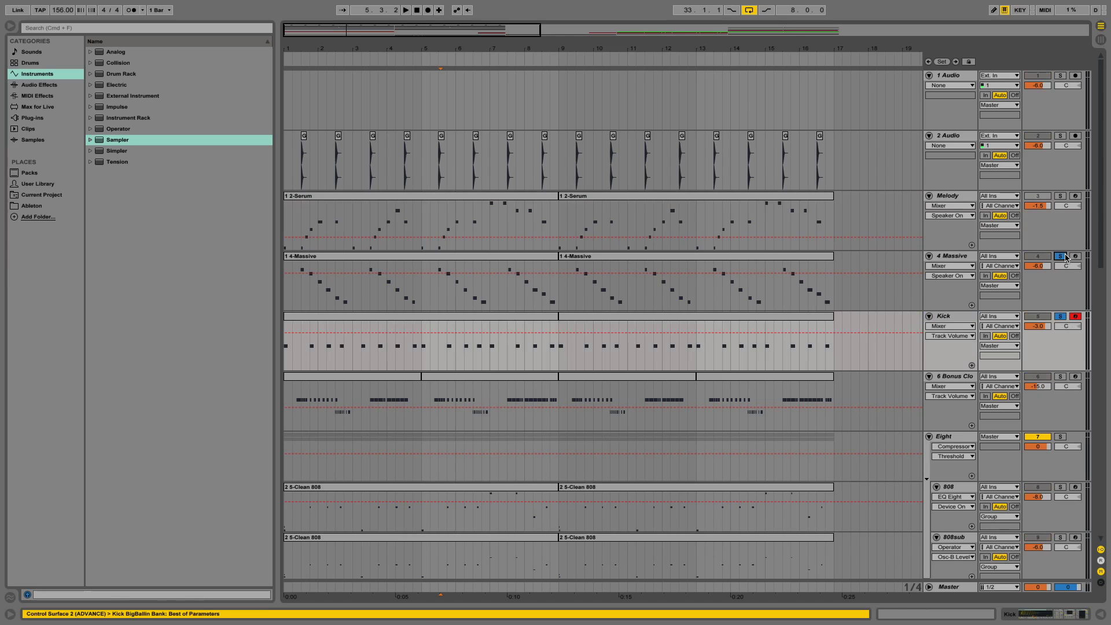
pyautogui.click(1060, 197)
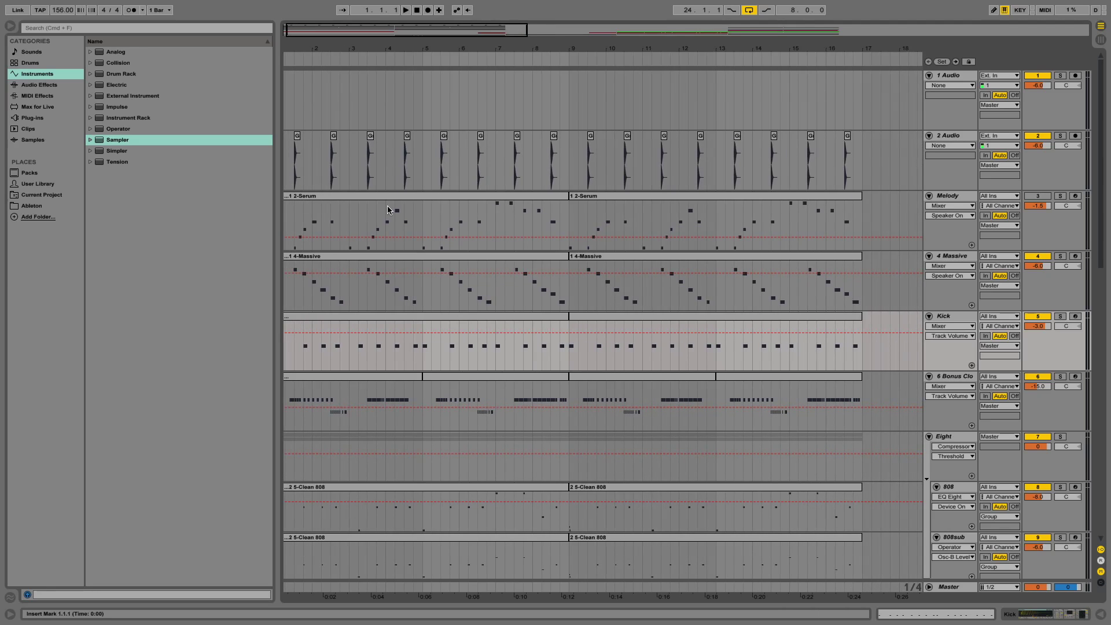
# - Delete bars 7–9 across all tracks, then place the insert mark at bar 7 on 1 Audio
pyautogui.hscroll(-1, 388, 206)
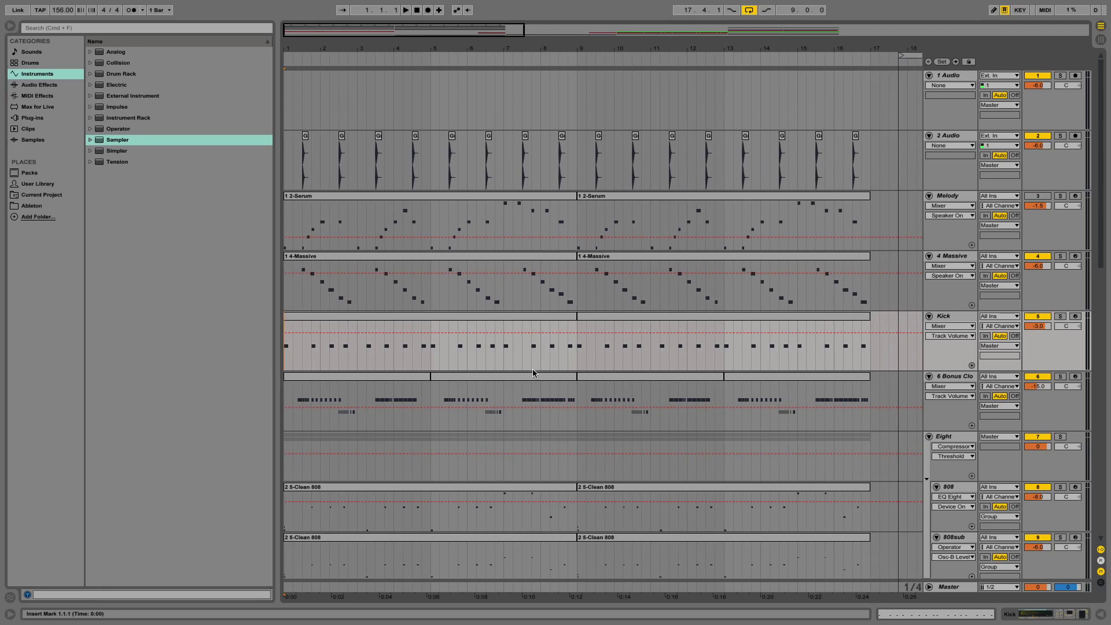
pyautogui.click(504, 357)
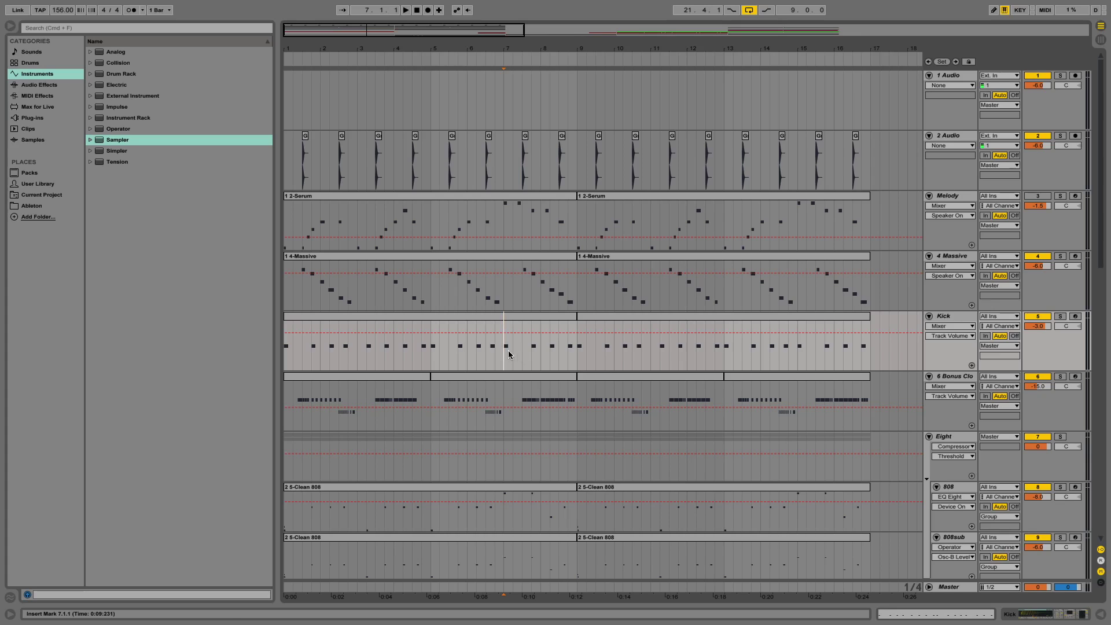
pyautogui.moveTo(508, 350); pyautogui.dragTo(540, 356)
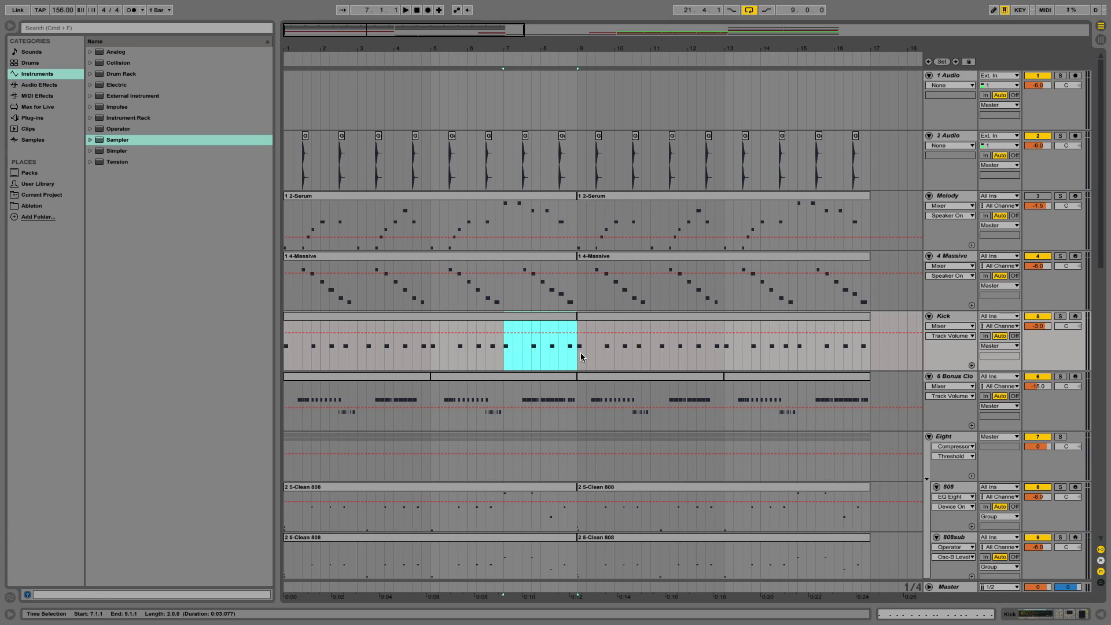
pyautogui.hotkey('ctrl', 'shift', 'Delete')
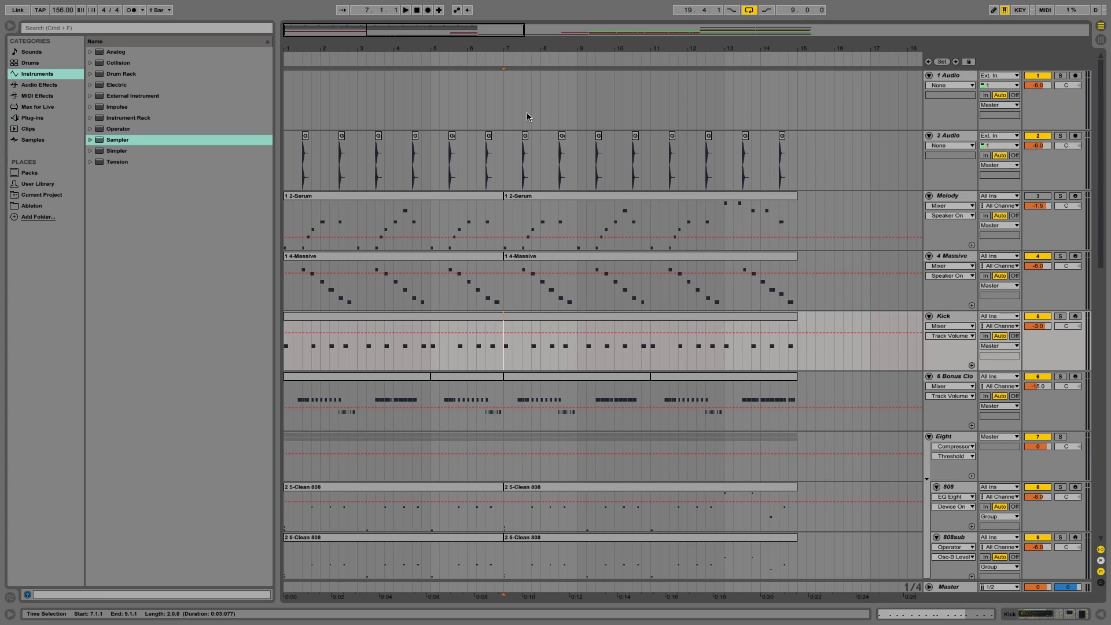
pyautogui.click(504, 104)
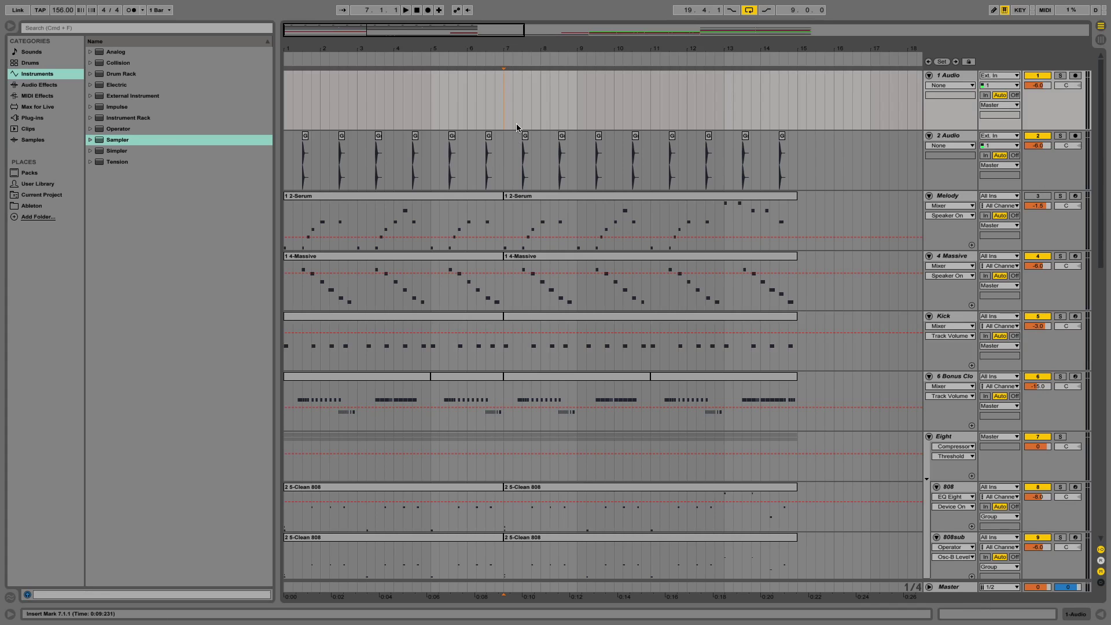
# - Duplicate bars 7–9 across all tracks, again from the 2-Serum clip selection
pyautogui.hotkey('ctrl', 'd')
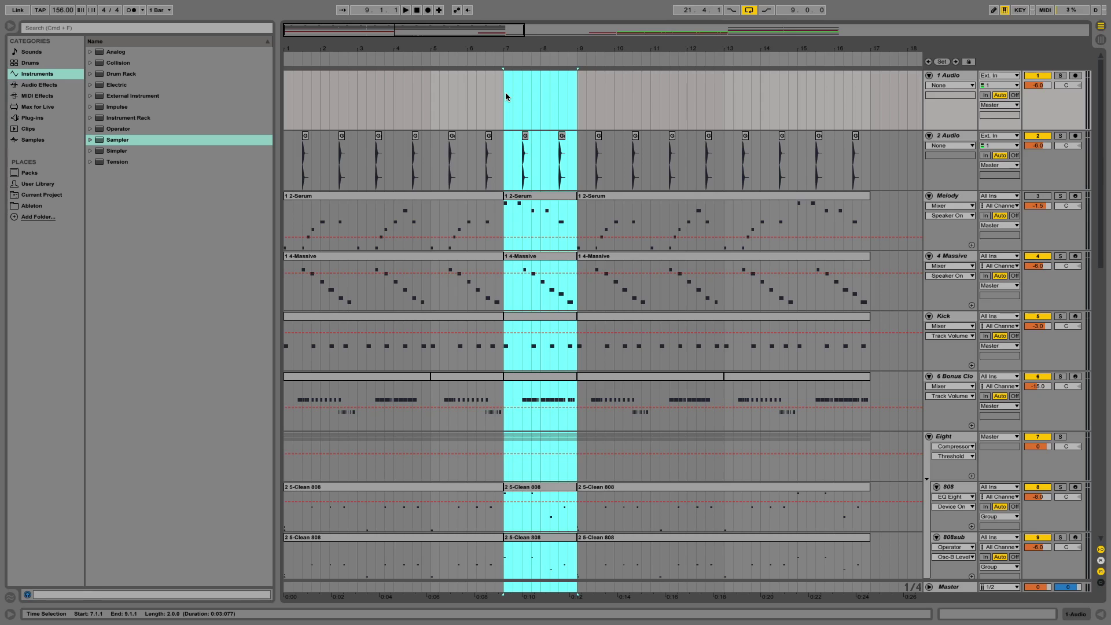
pyautogui.click(506, 92)
pyautogui.scroll(-5, 508, 161)
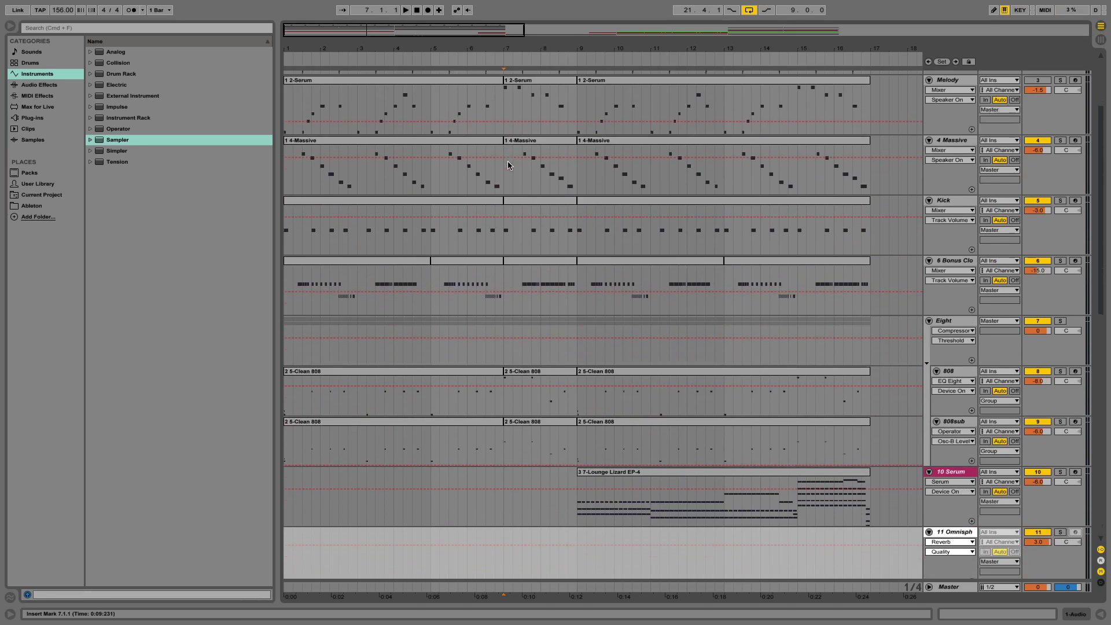
pyautogui.scroll(-5, 508, 174)
pyautogui.scroll(5, 507, 191)
pyautogui.scroll(5, 505, 205)
pyautogui.hscroll(1, 505, 206)
pyautogui.click(509, 200)
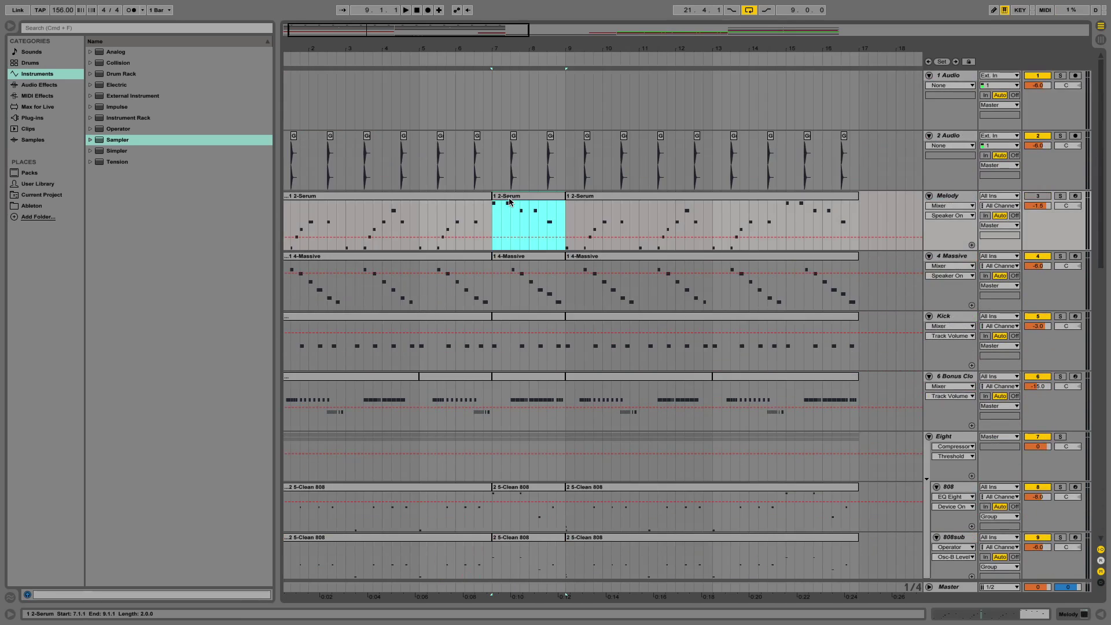
pyautogui.hotkey('ctrl', 'd')
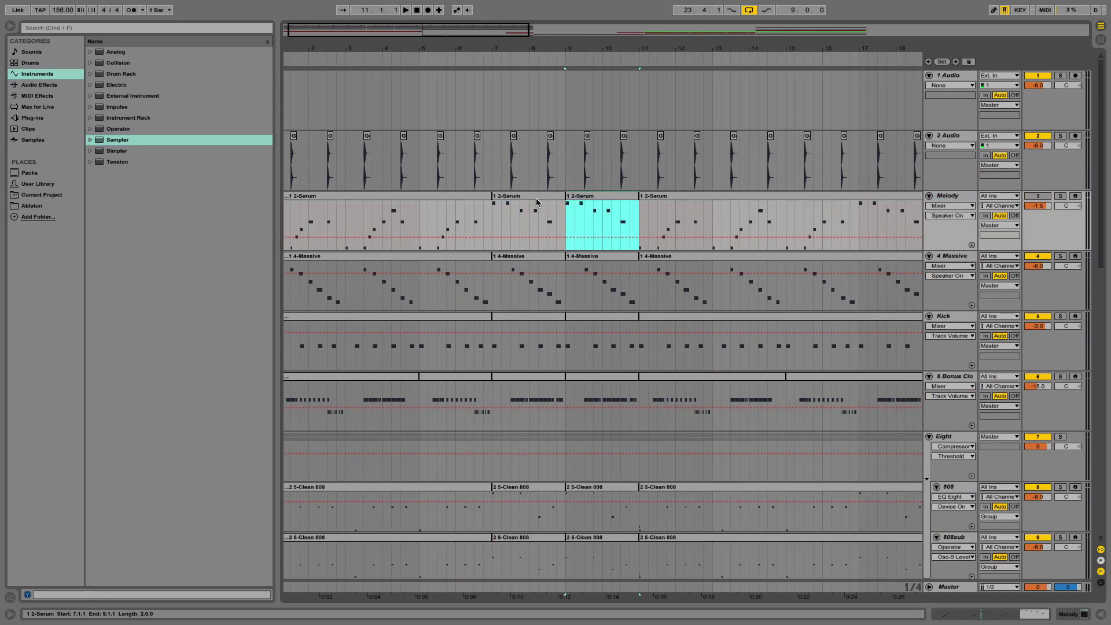
# - Select the duplicated bars 9–11, undo the duplications, and redo to restore bars 7–9
pyautogui.moveTo(562, 107); pyautogui.dragTo(643, 106)
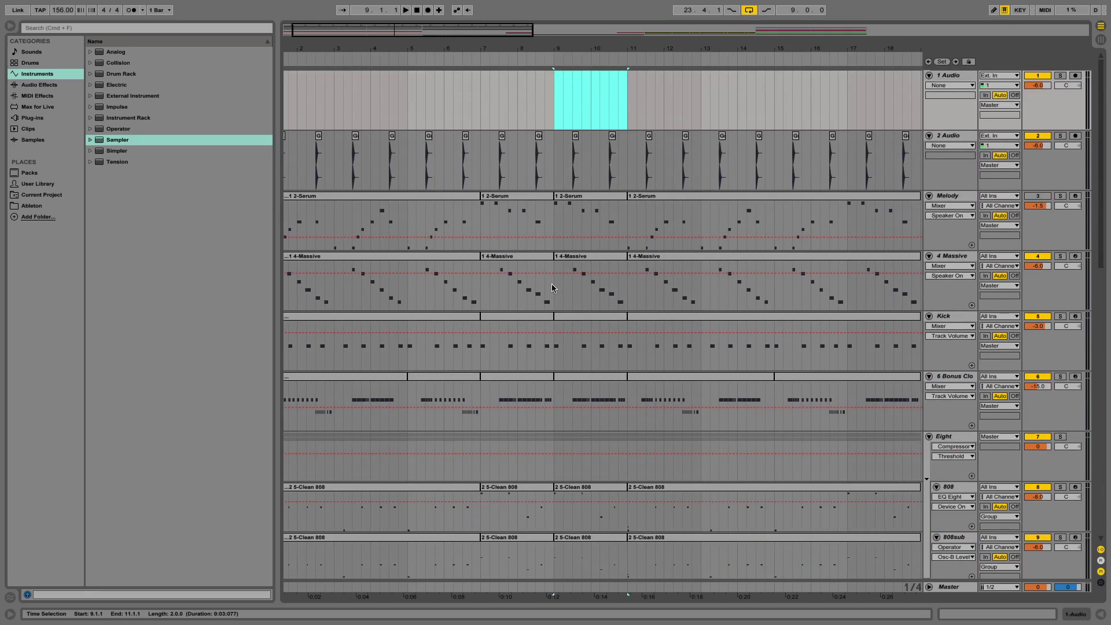
pyautogui.hotkey('ctrl', 'z')
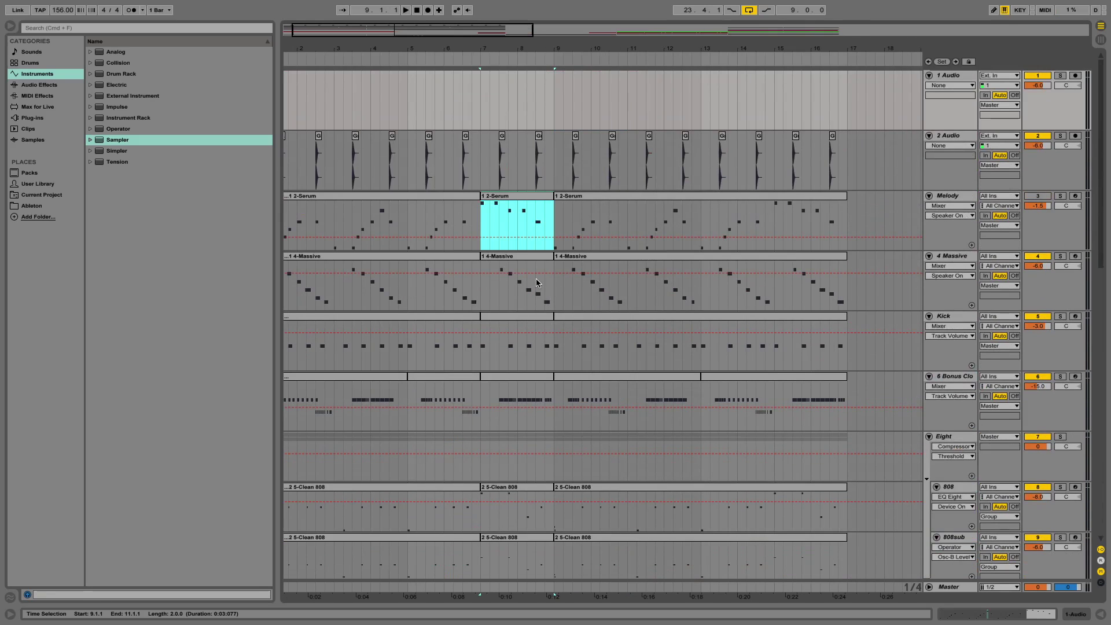
pyautogui.hotkey('ctrl', 'z')
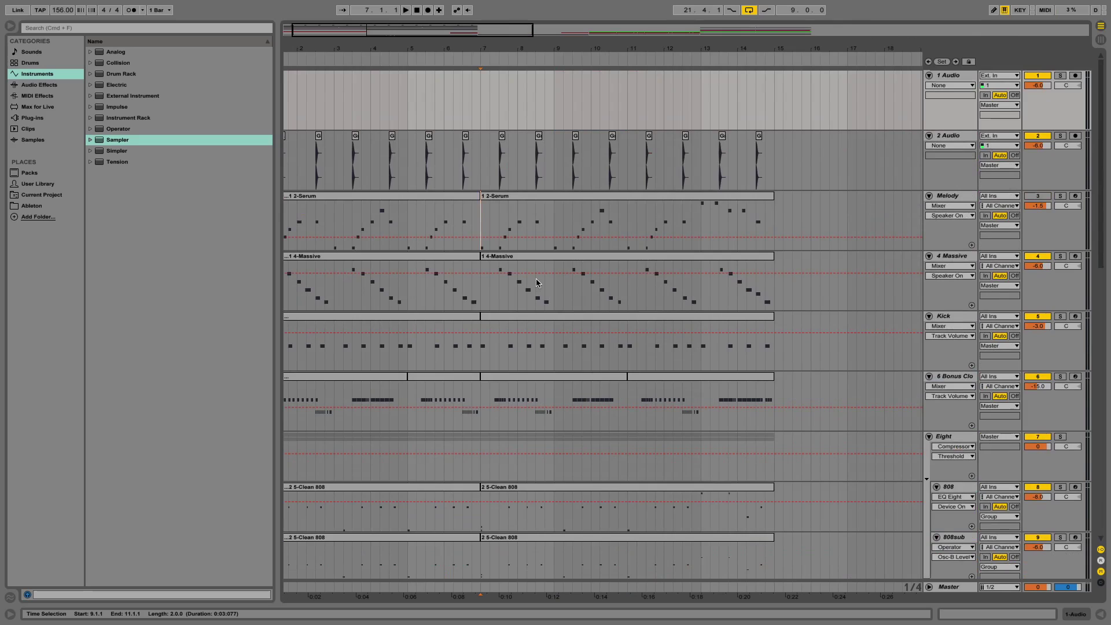
pyautogui.hotkey('ctrl', 'shift', 'z')
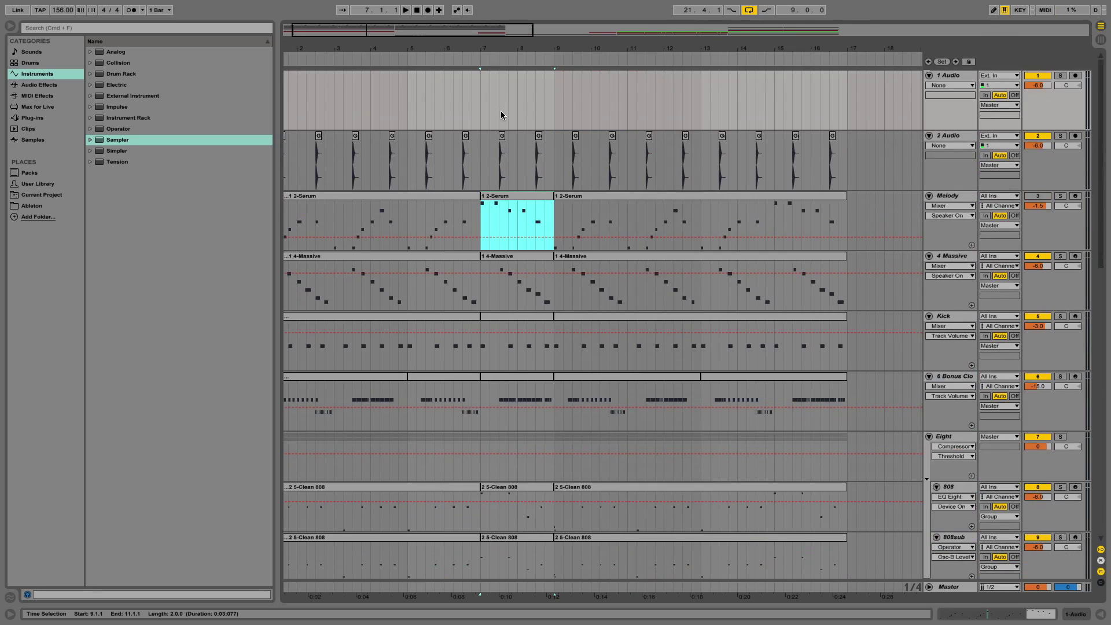
# - Delete the time from bar 7 onward across all tracks, then undo it
pyautogui.moveTo(480, 105); pyautogui.dragTo(844, 88)
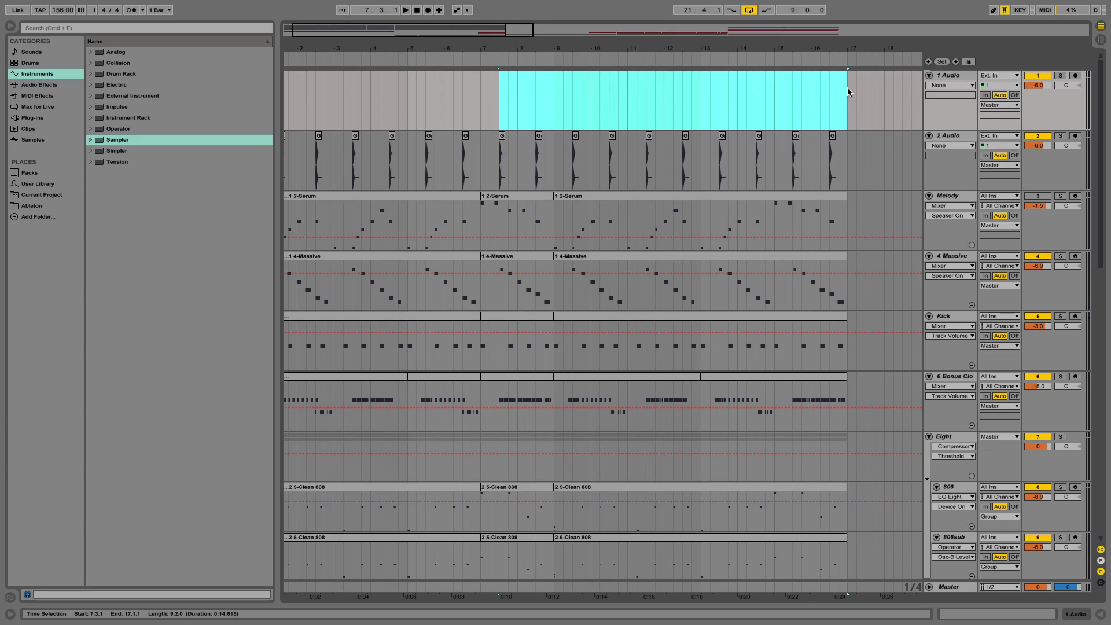
pyautogui.hotkey('ctrl', 'shift', 'Delete')
pyautogui.hotkey('ctrl', 'z')
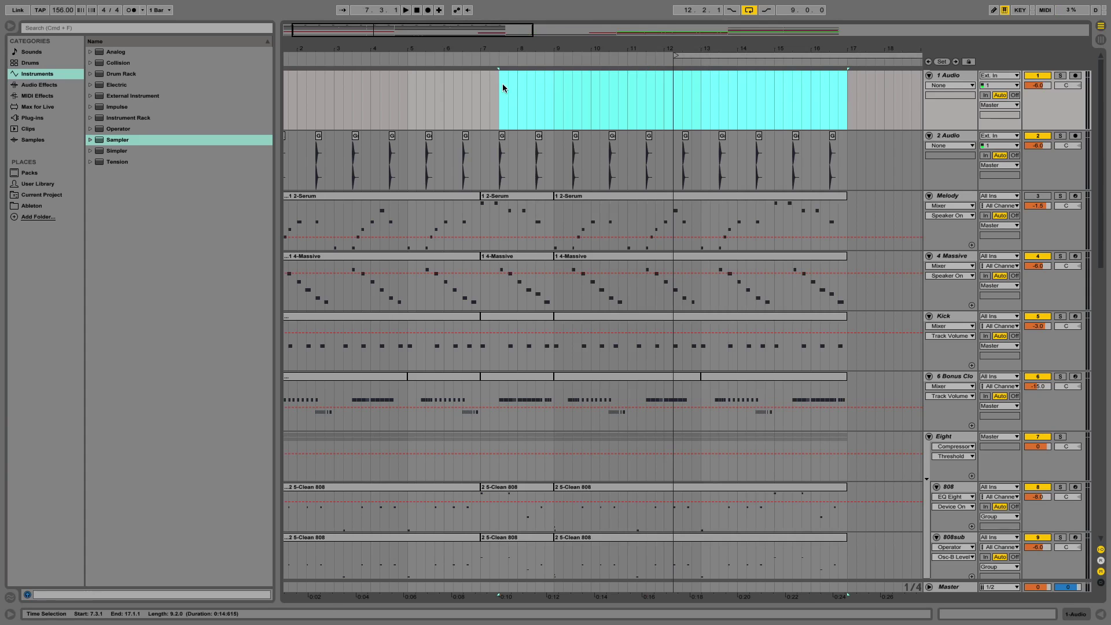
pyautogui.hotkey('ctrl', 'z')
pyautogui.hotkey('ctrl', 'z')
pyautogui.hotkey('ctrl', 'shift', 'z')
# - Insert empty time spanning bars 3 to 6, lengthening the arrangement
pyautogui.click(333, 100)
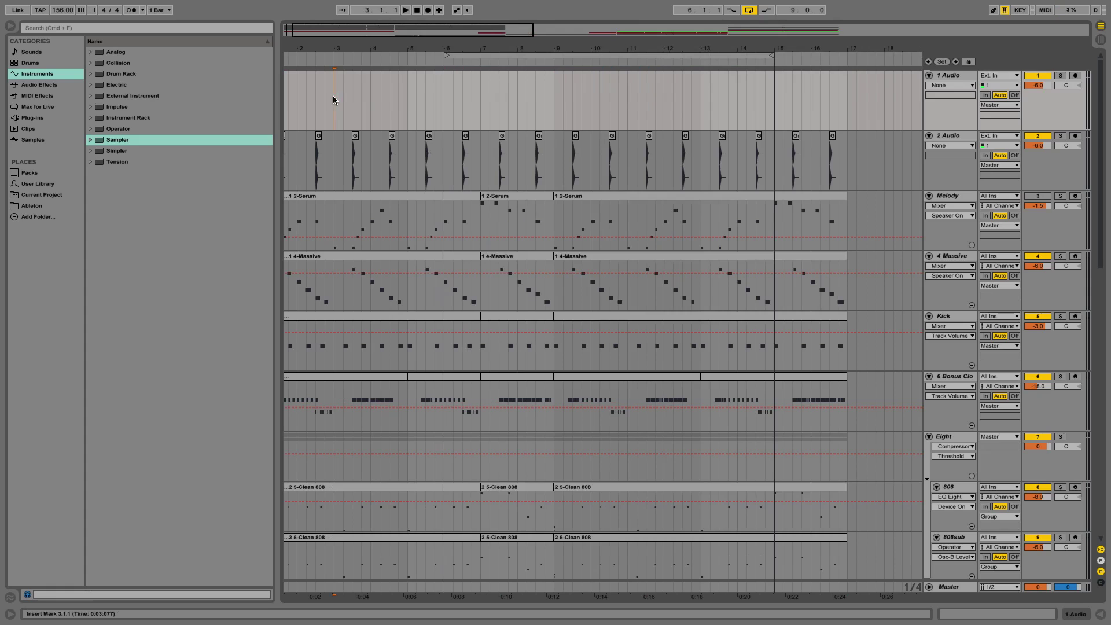
pyautogui.moveTo(333, 99); pyautogui.dragTo(452, 103)
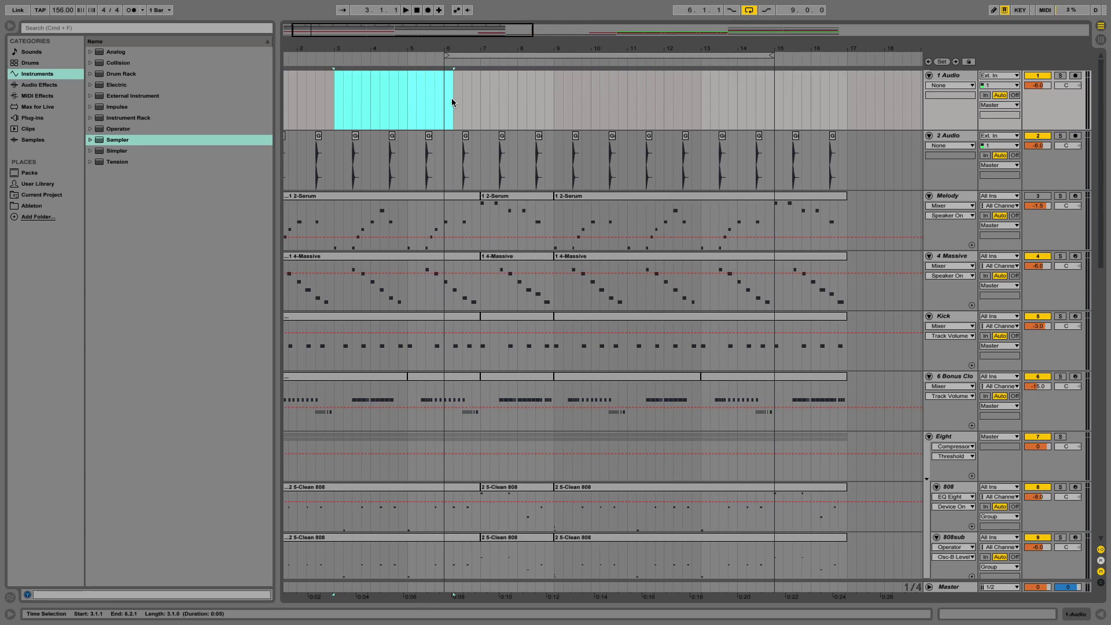
pyautogui.hotkey('ctrl', 'shift', 'd')
pyautogui.click(452, 102)
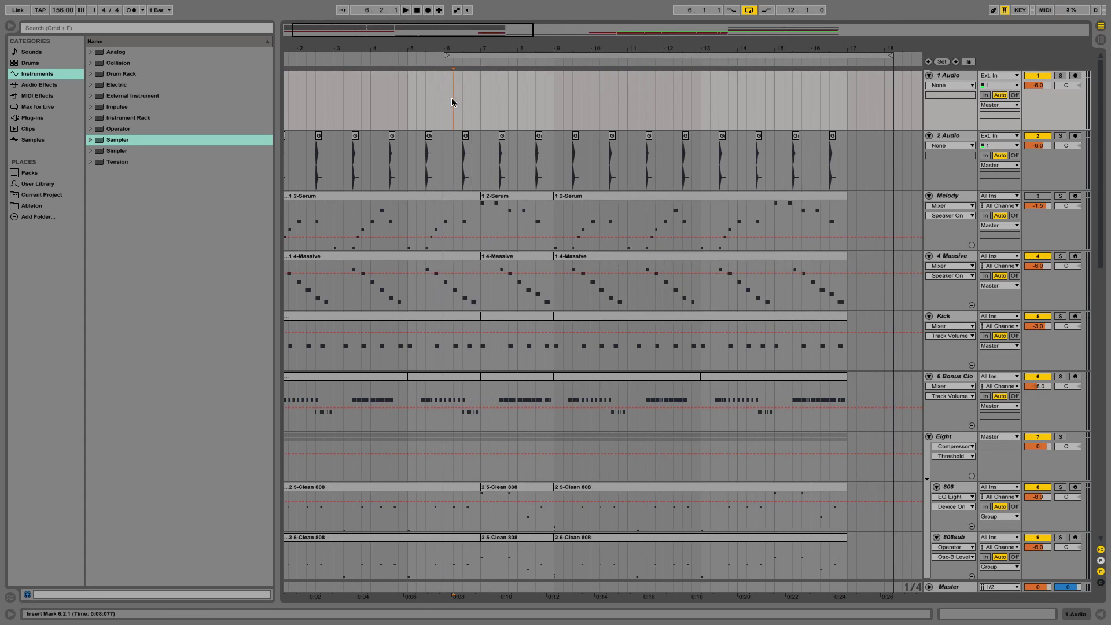